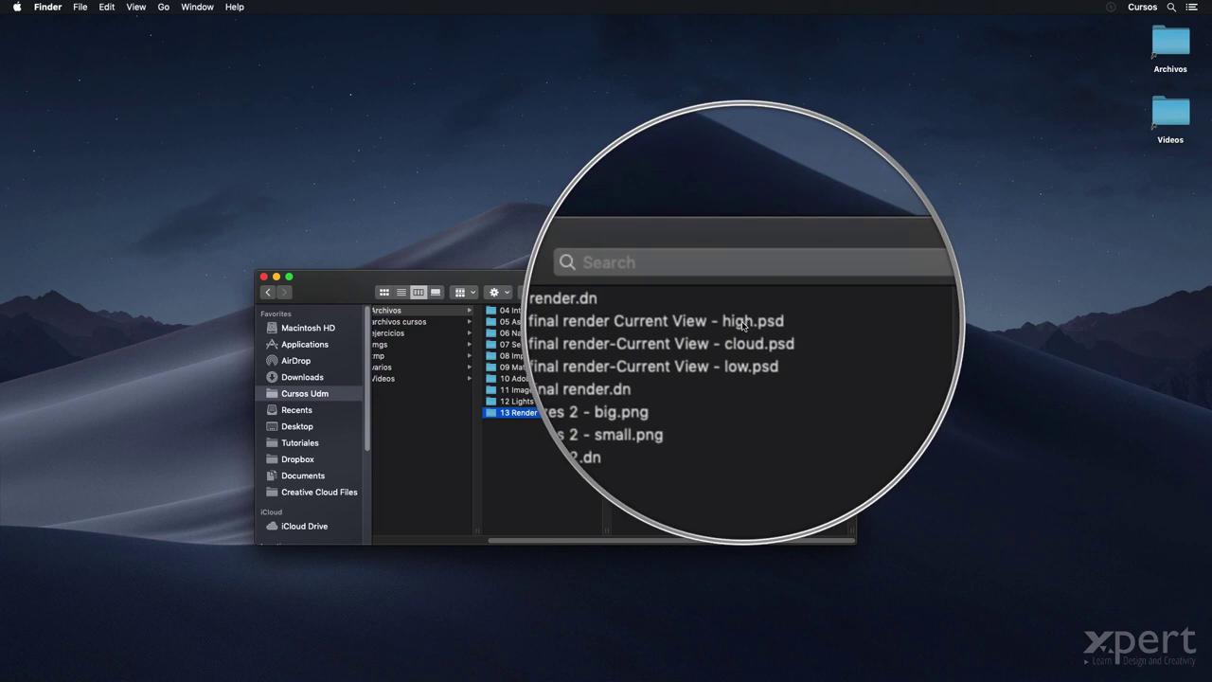
Step: Open c final render Current View - high.psd and e sizes 2 - big.png from the 13 Render folder in Adobe Photoshop CC 2019
left_click(744, 323)
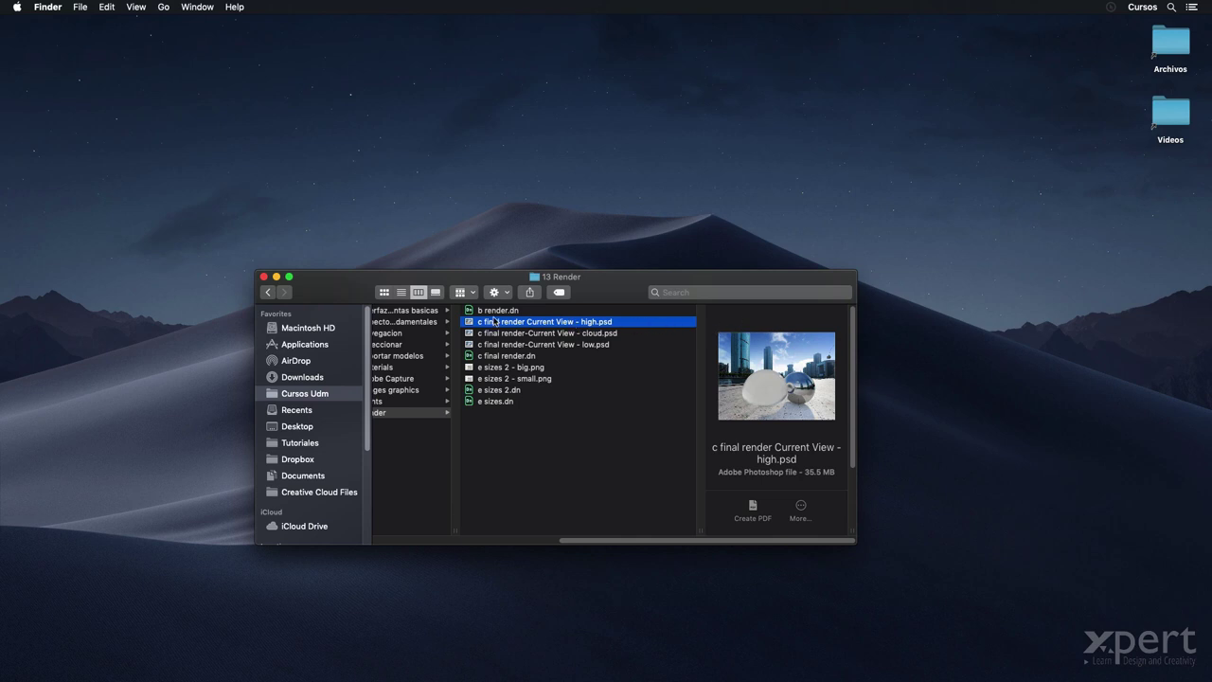
double_click(469, 325)
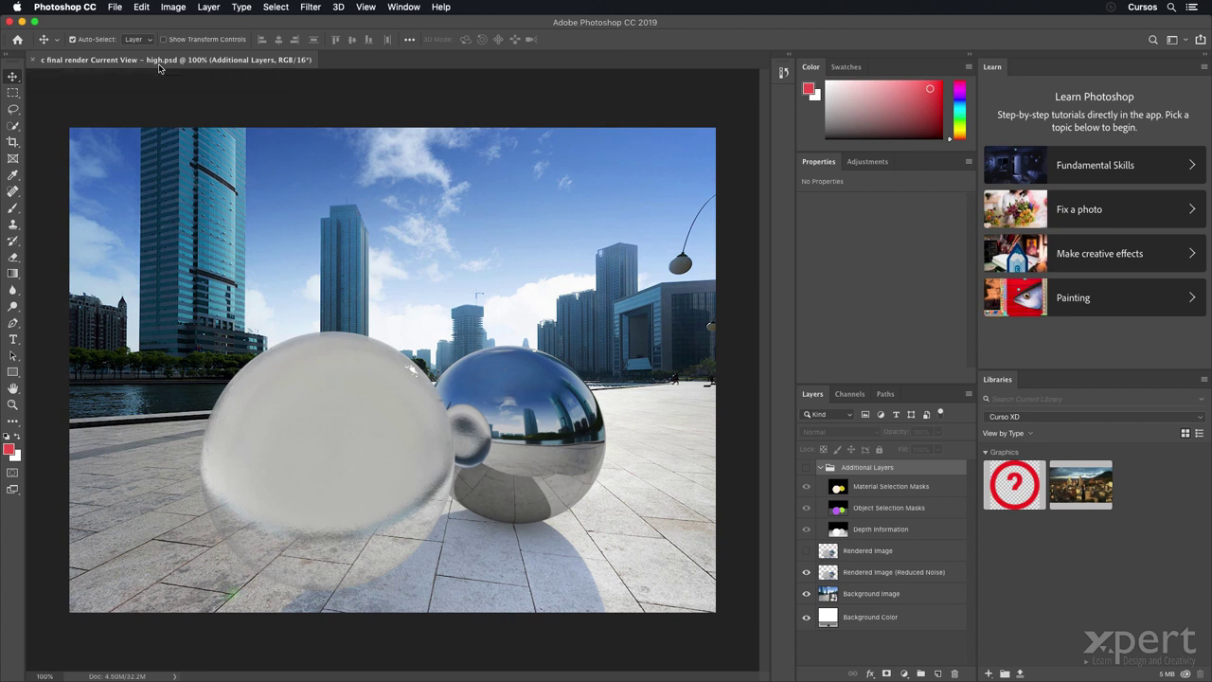
key("super+Tab")
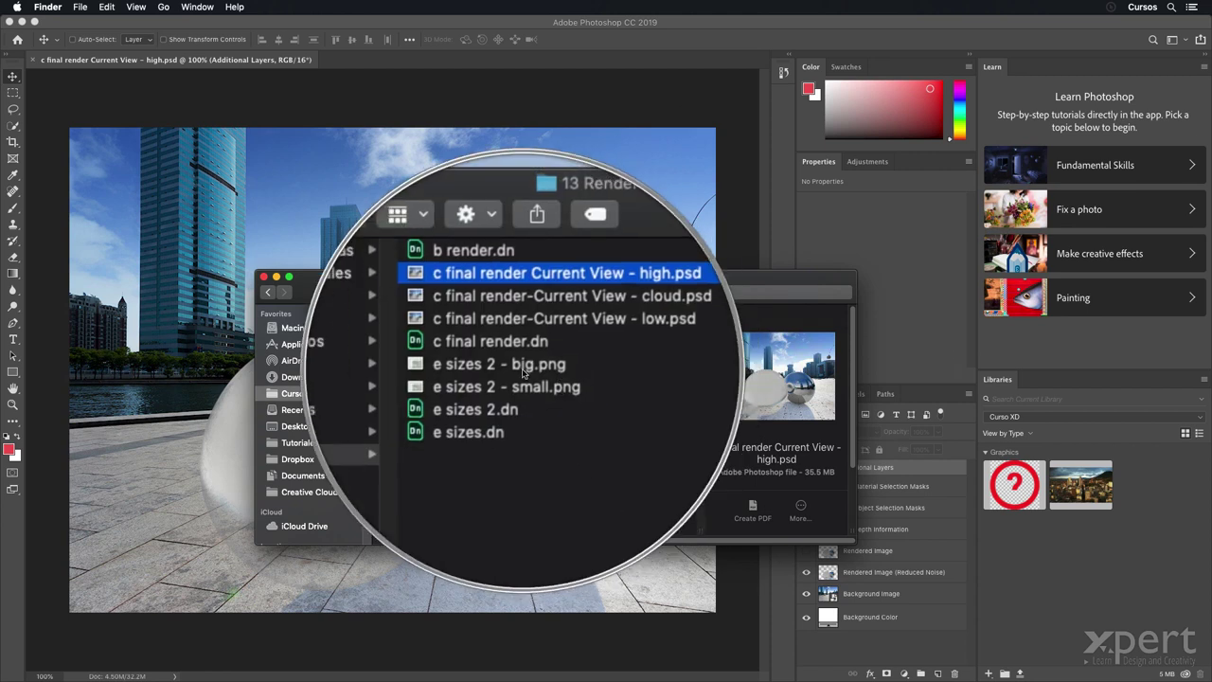
left_click(524, 368)
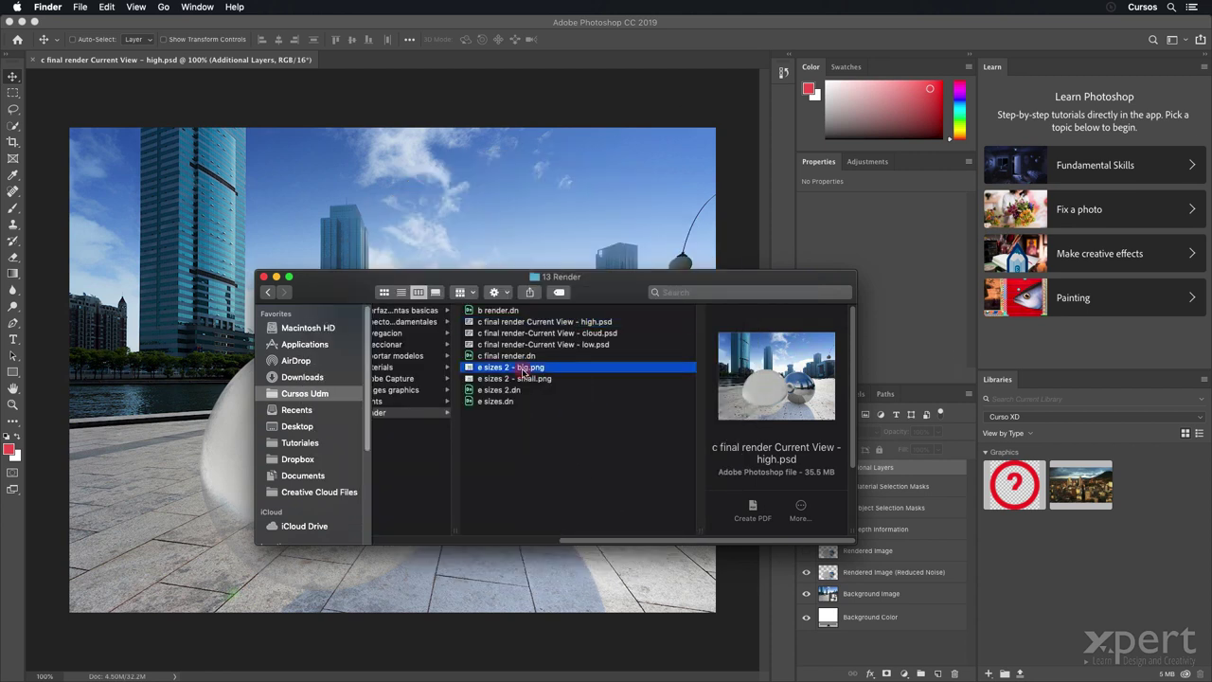
right_click(524, 372)
mouse_move(543, 383)
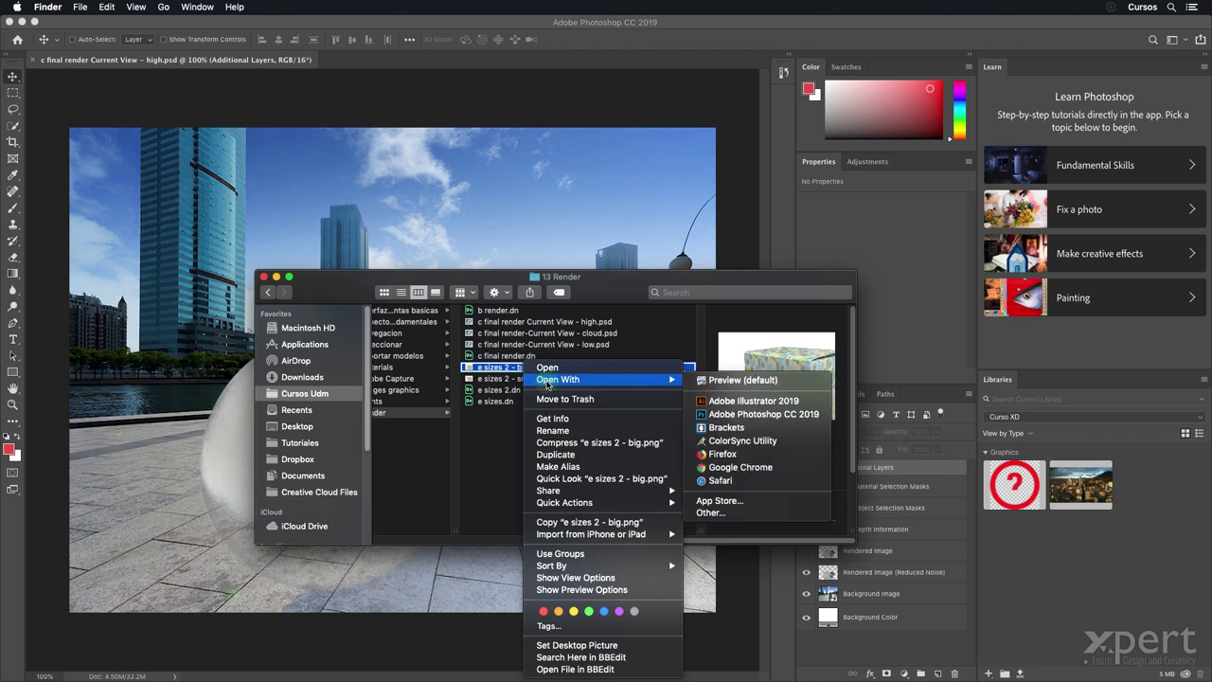
left_click(738, 414)
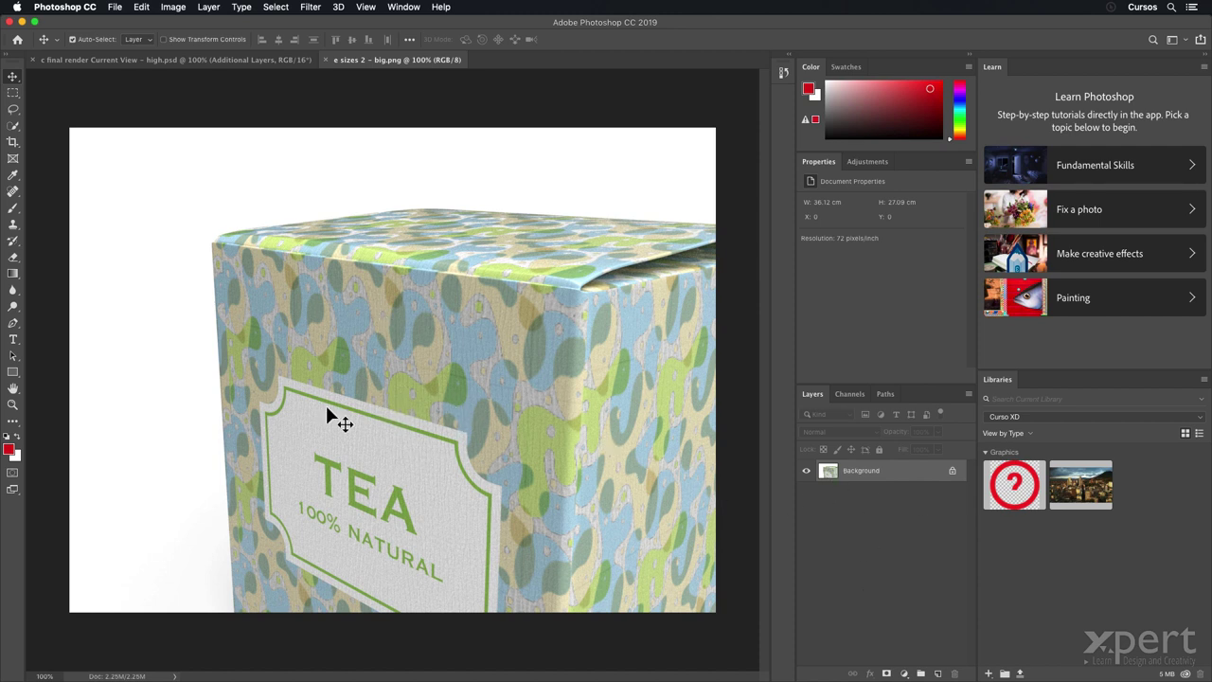
Step: Return to the high.psd render, hide its layers and show Background Color, Background Image and Rendered Image (Reduced Noise) again one by one
left_click(251, 61)
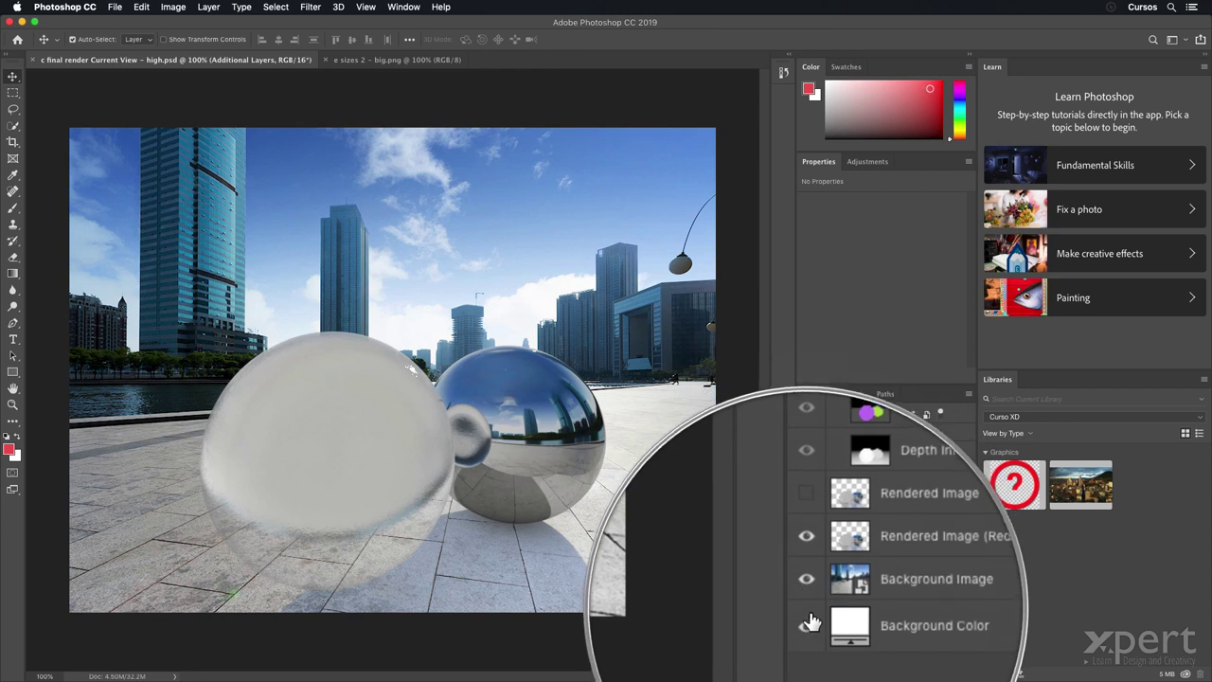
left_click_drag(807, 574, 808, 625)
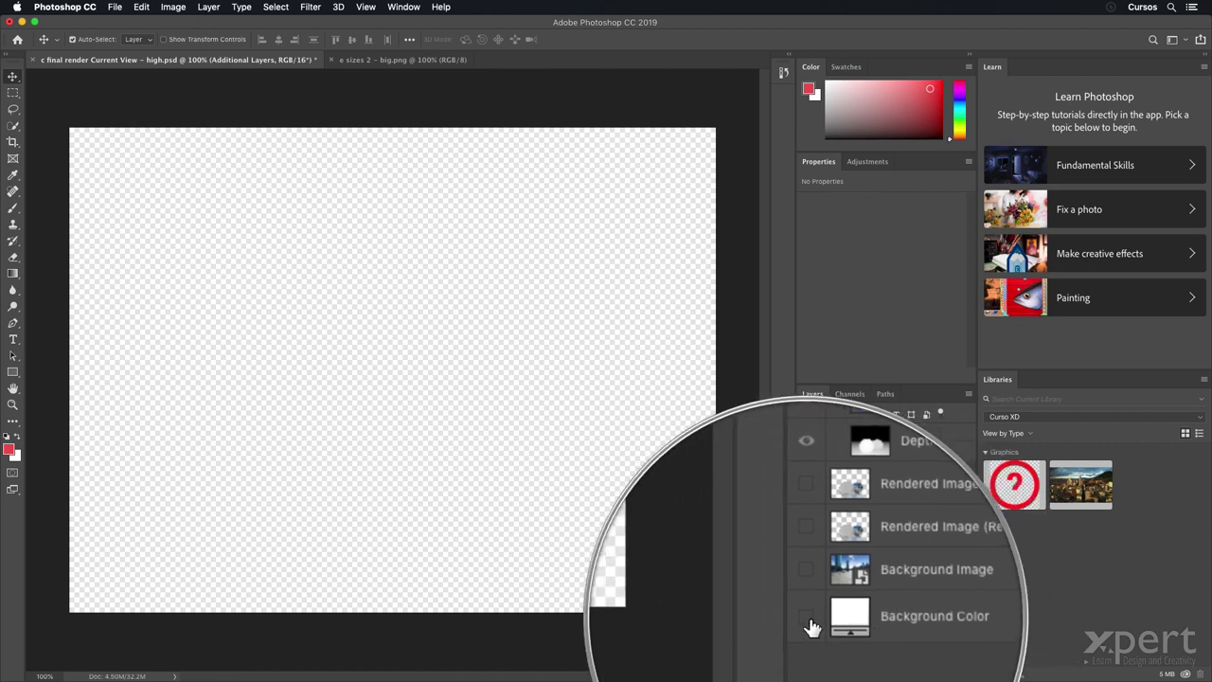
left_click(807, 618)
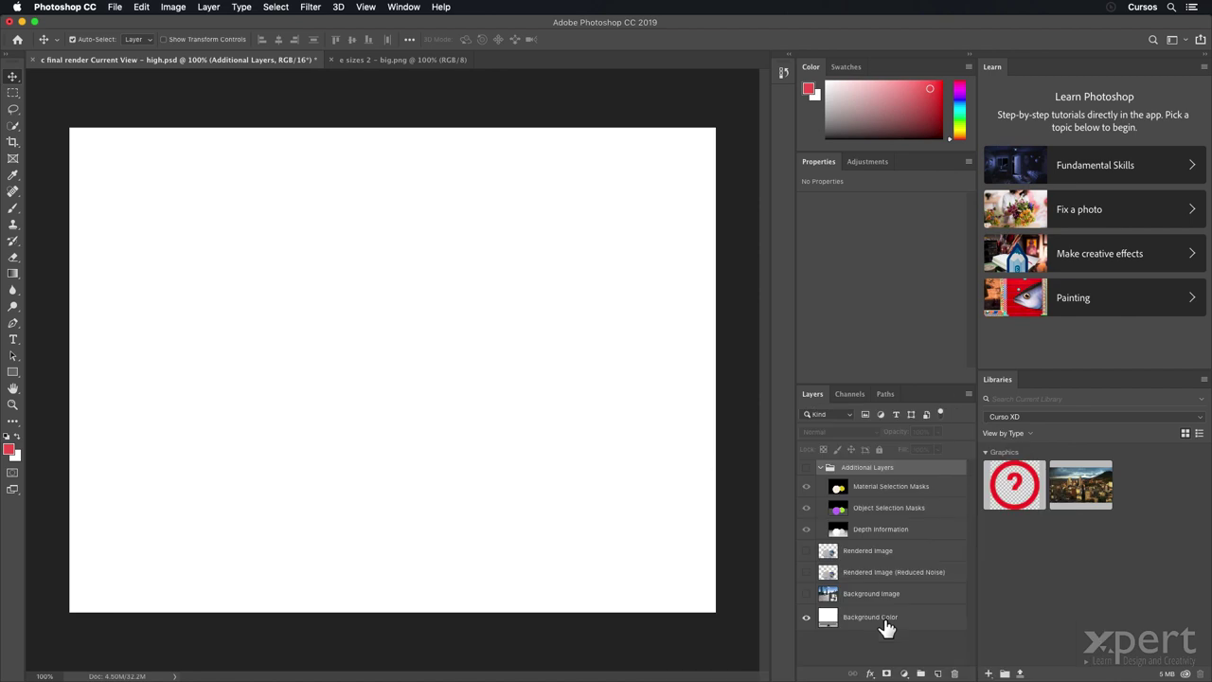
left_click(807, 594)
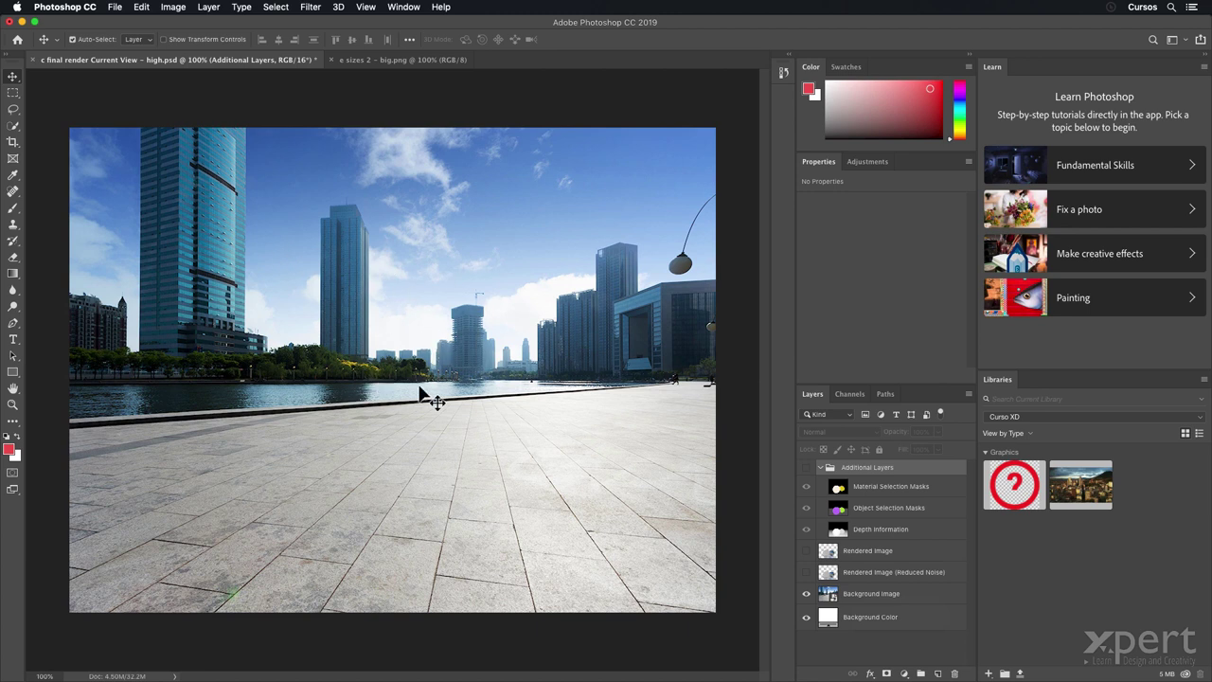
left_click(807, 573)
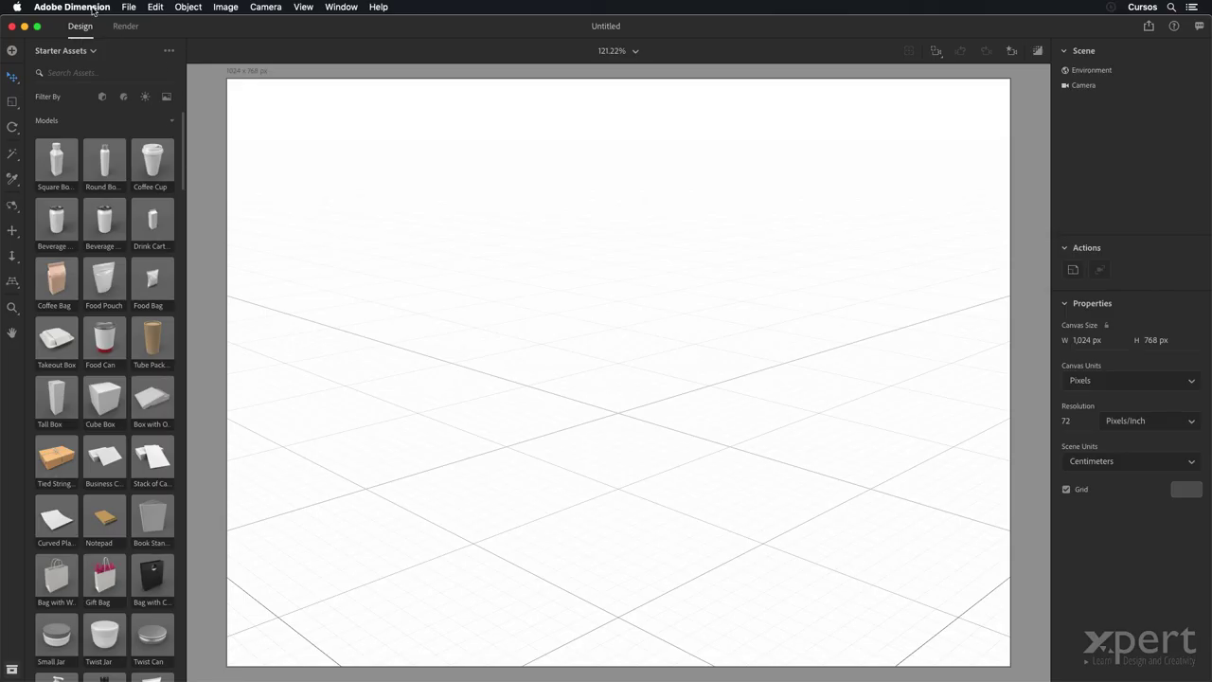
Step: Check the Reduce Noise in Rendering preference in Adobe Dimension, close the preferences unchanged and switch back to Photoshop
left_click(93, 7)
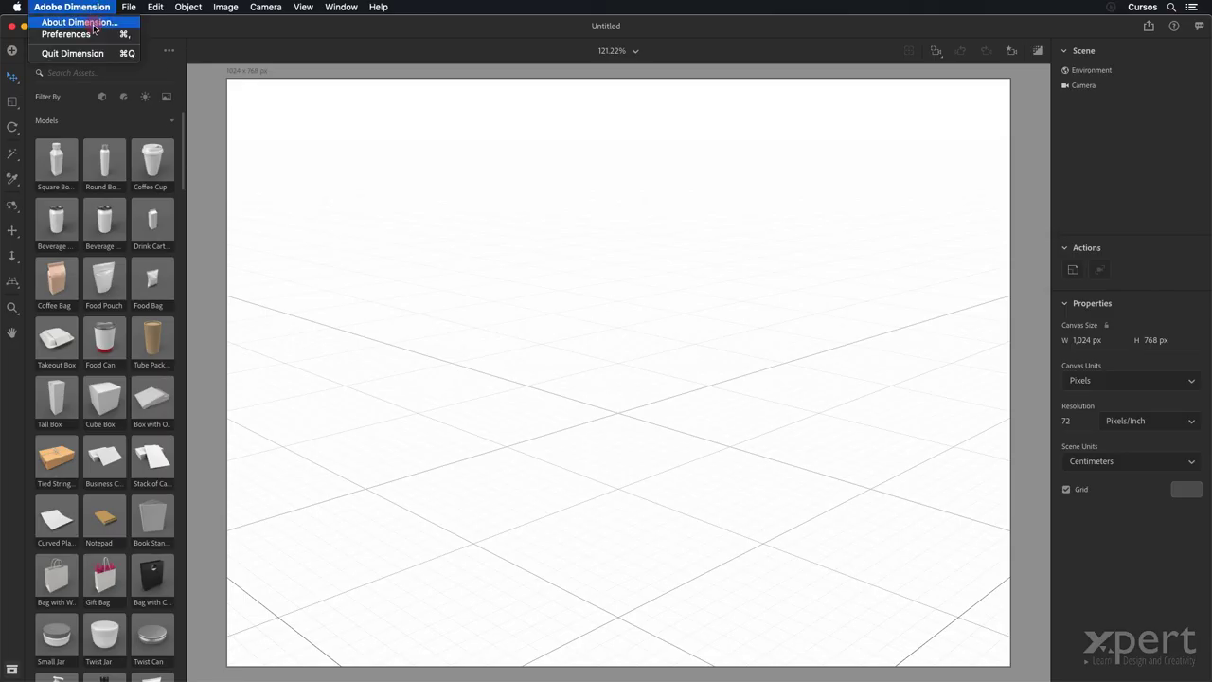
left_click(95, 38)
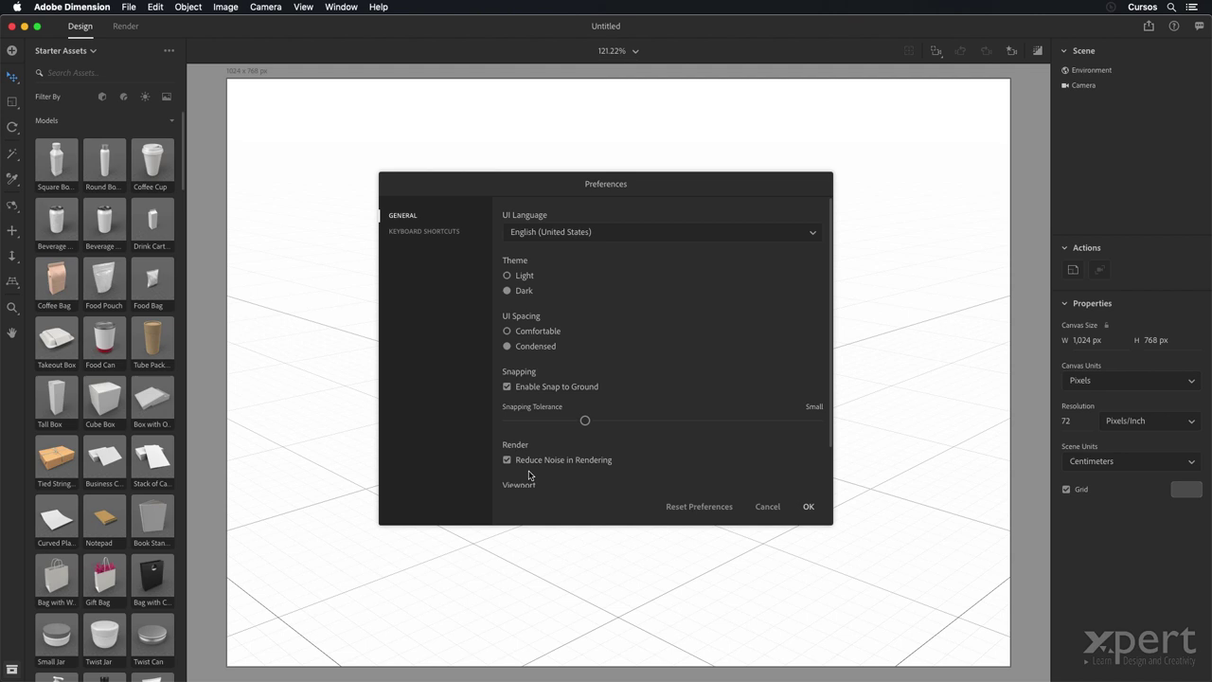
key("Escape")
key("super+Tab")
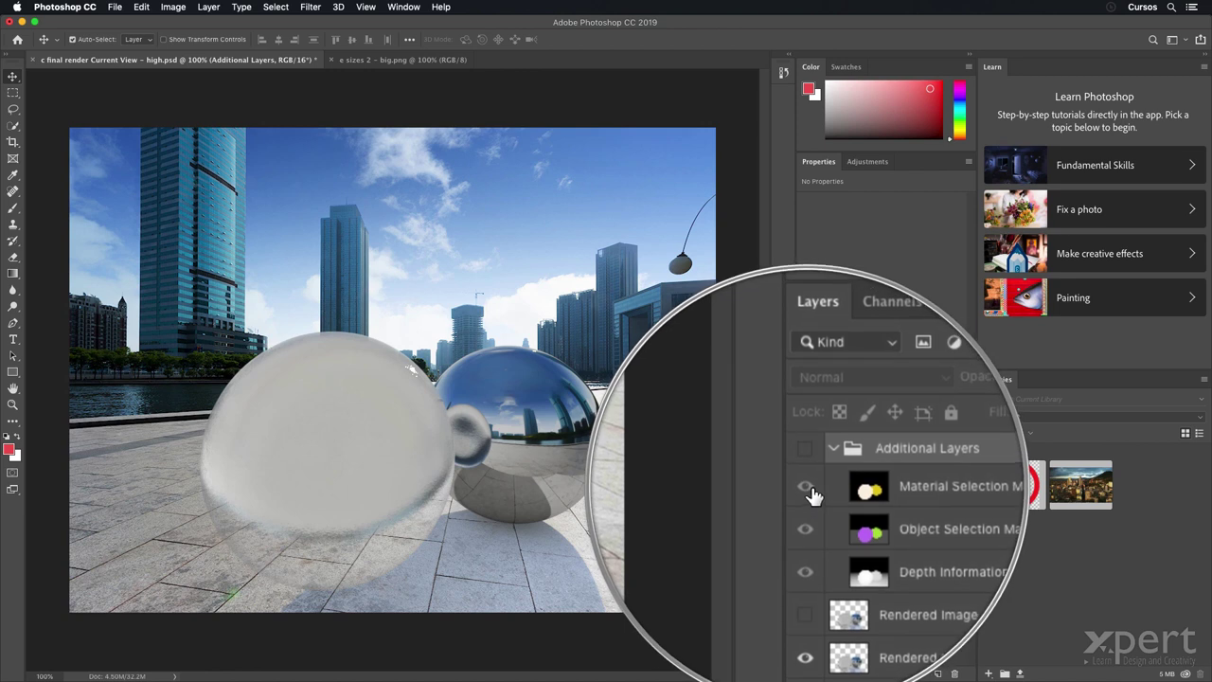
Step: Make Additional Layers visible with only Material Selection Masks showing, hiding the Depth Information and Object Selection Masks layers
left_click(808, 488)
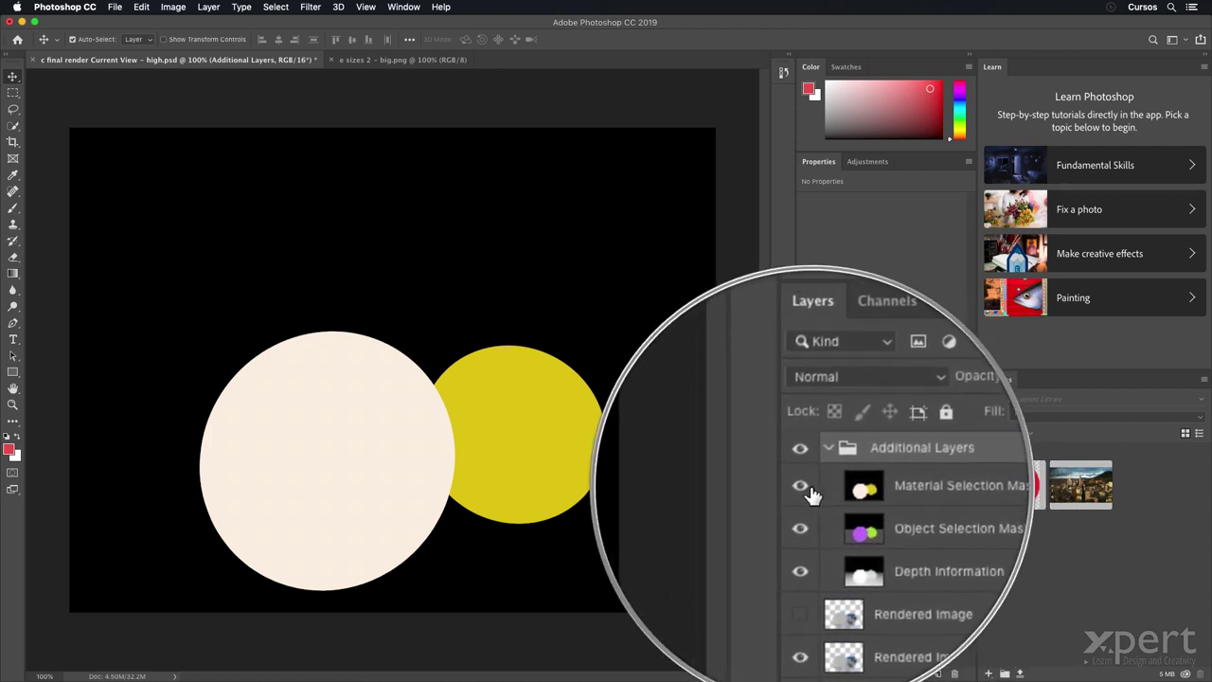
left_click(811, 536)
left_click(812, 516)
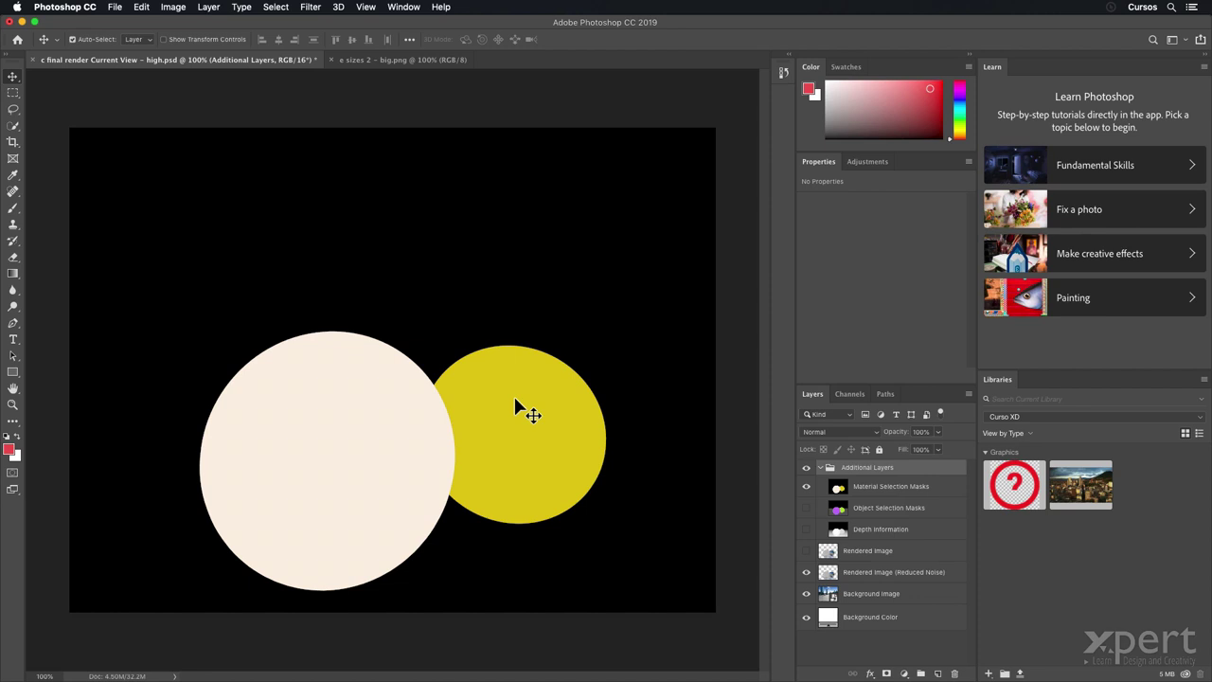
Step: Compare the Material Selection Masks layer with the rendered image by toggling its visibility, leaving it hidden
left_click(806, 486)
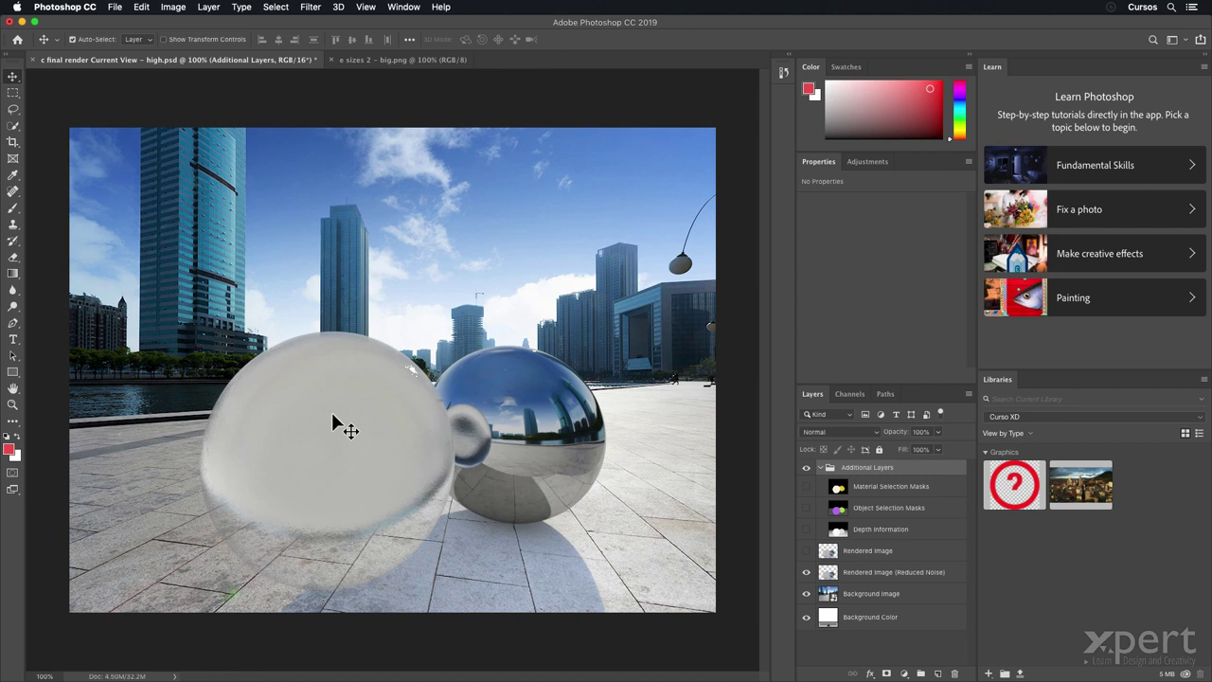
left_click(805, 486)
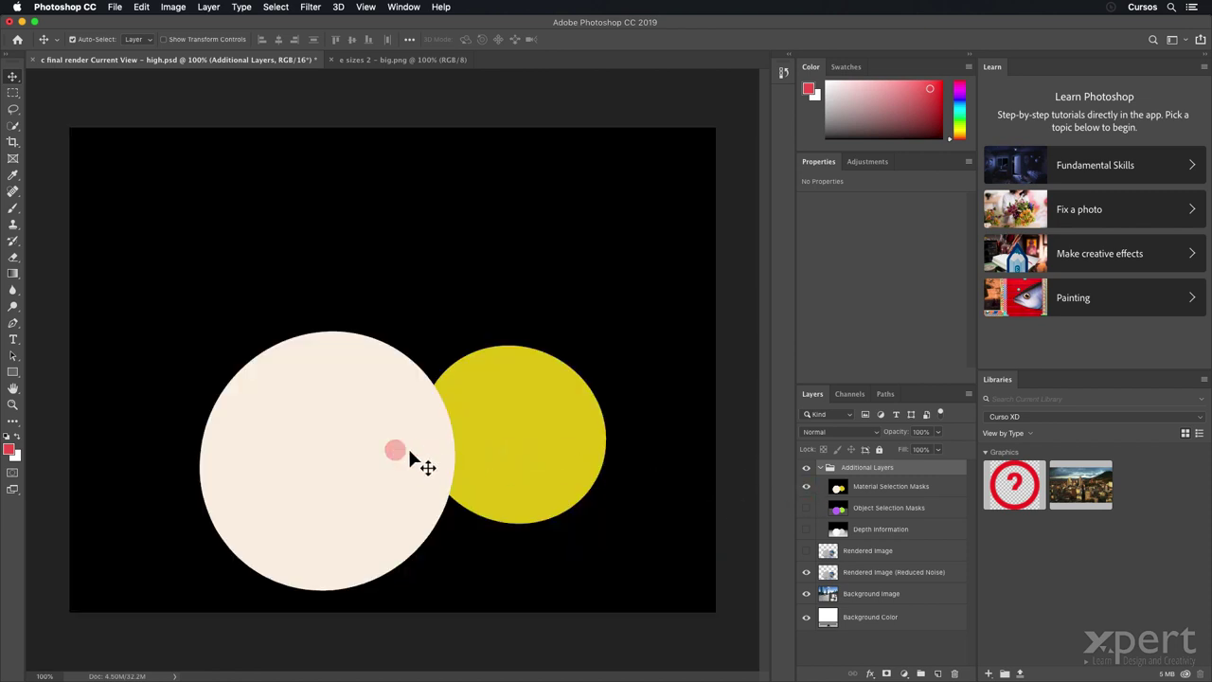
left_click(806, 487)
Step: Examine the Object Selection Masks and Depth Information layers in turn against the rendered image, leaving both hidden
left_click(807, 509)
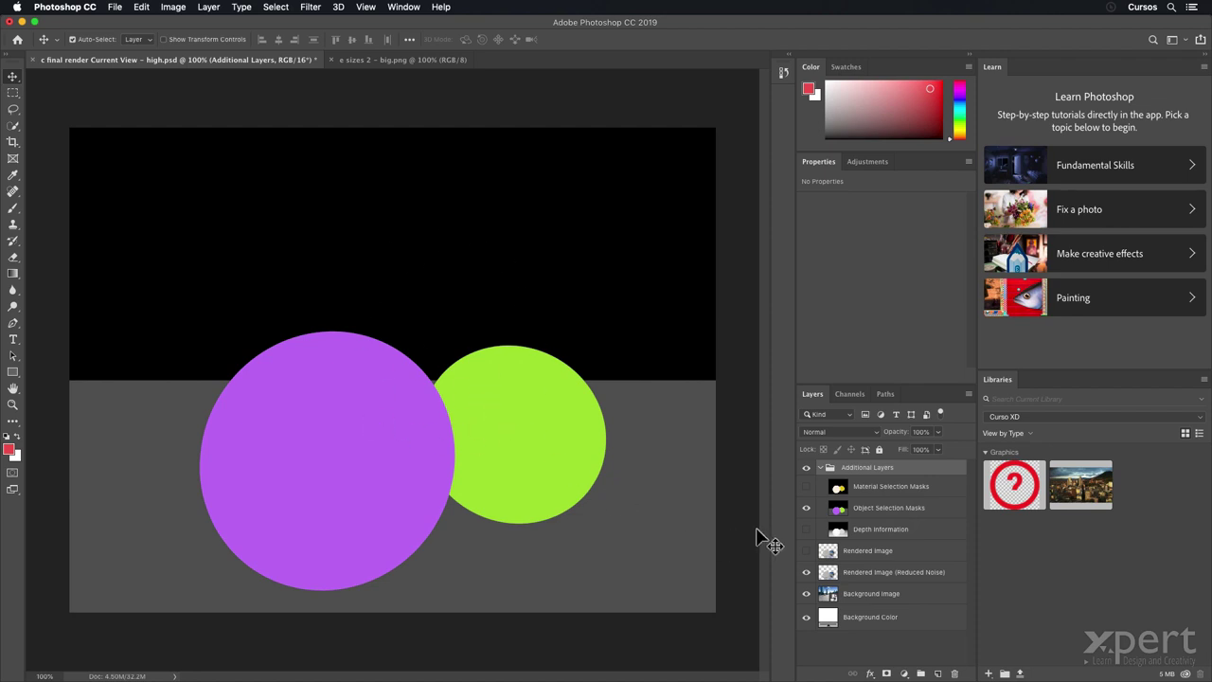
left_click(806, 571)
left_click(806, 508)
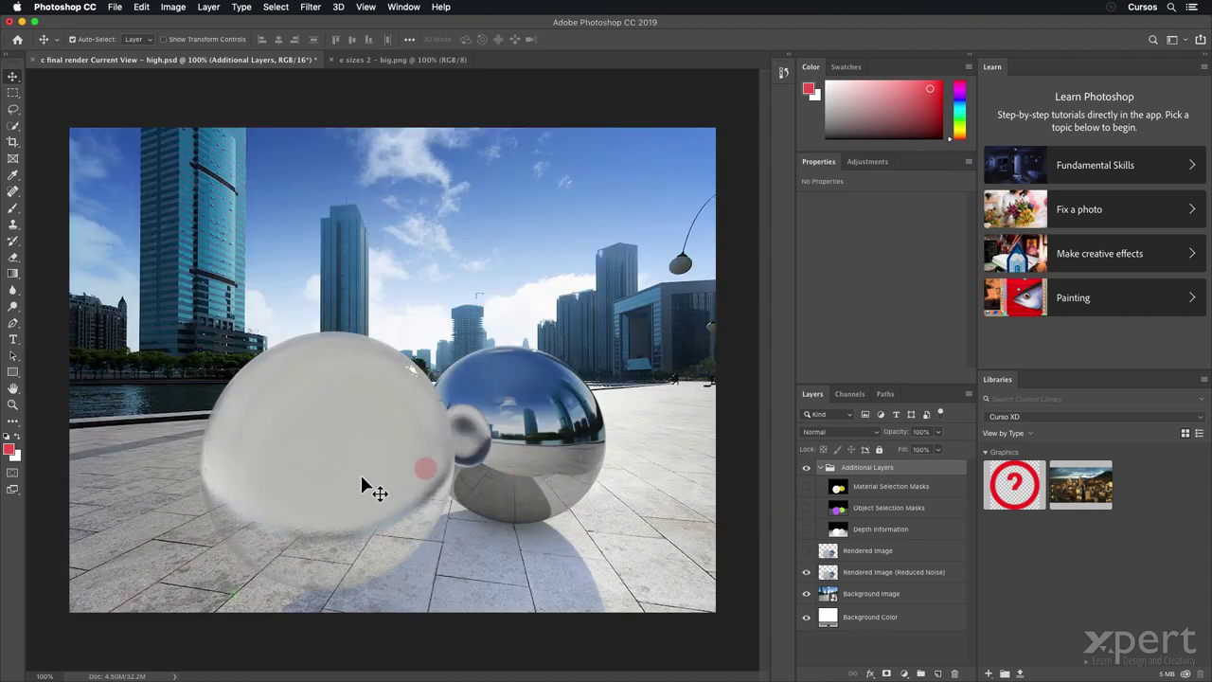
left_click(806, 508)
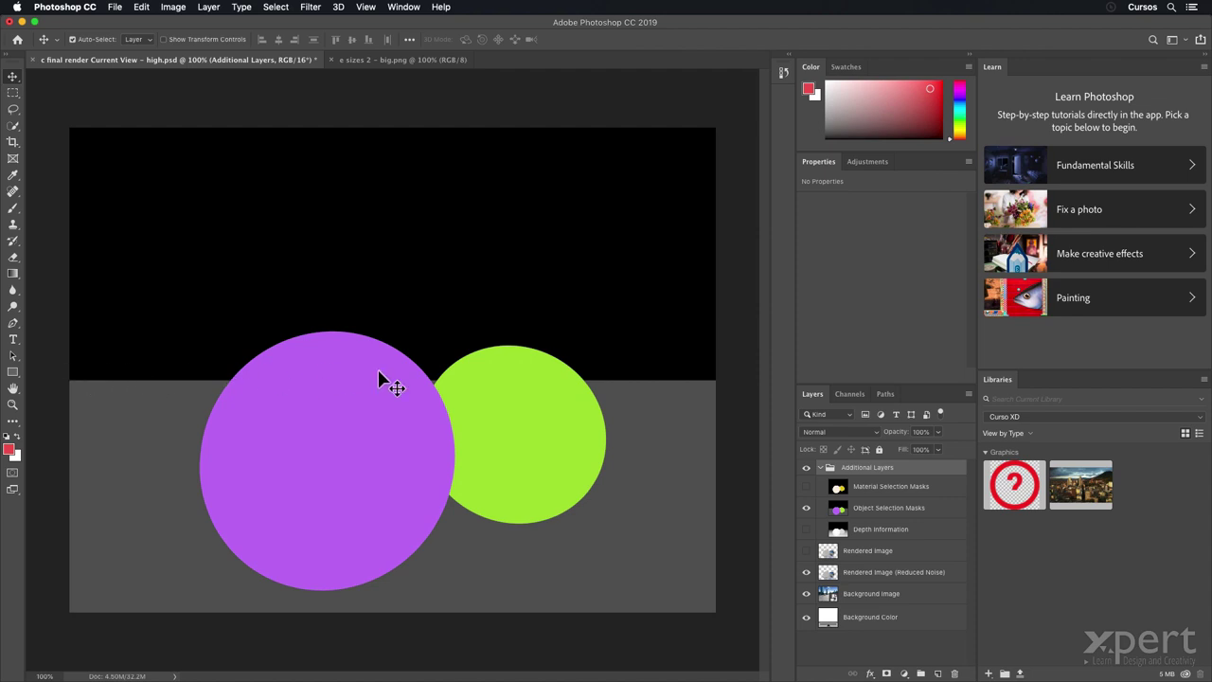
left_click(807, 508)
left_click(807, 528)
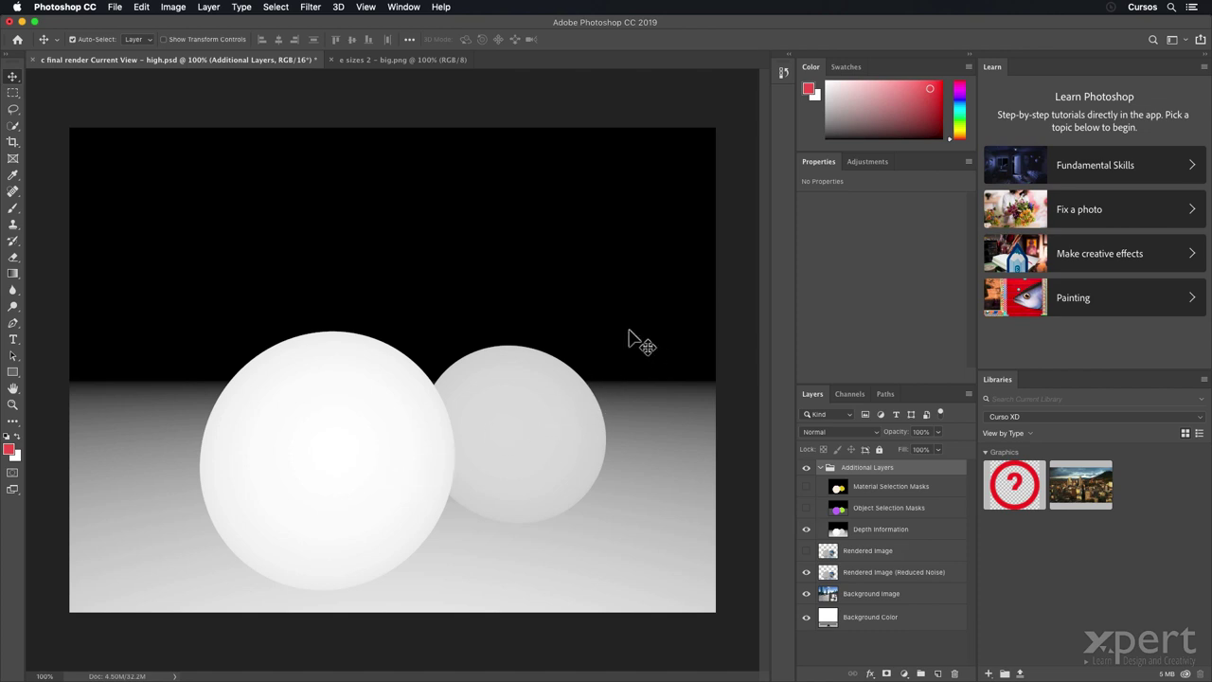
left_click(806, 530)
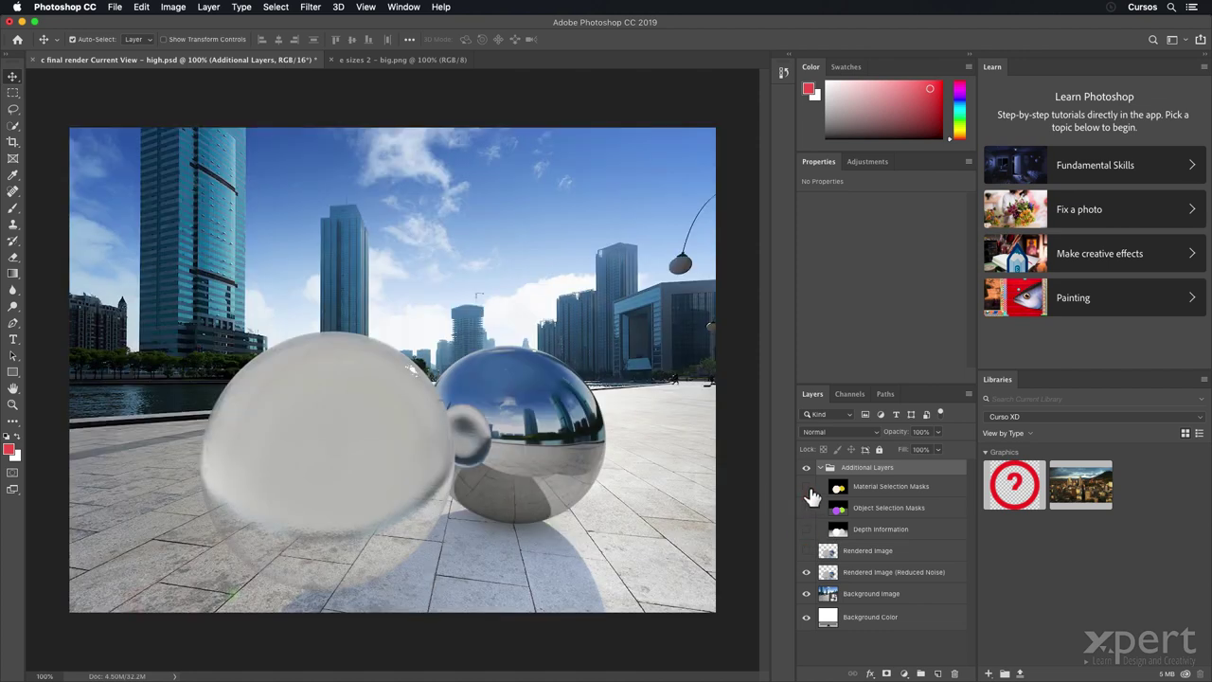
Step: Show the Material Selection Masks layer and select its yellow circle with the Quick Selection tool
left_click(807, 487)
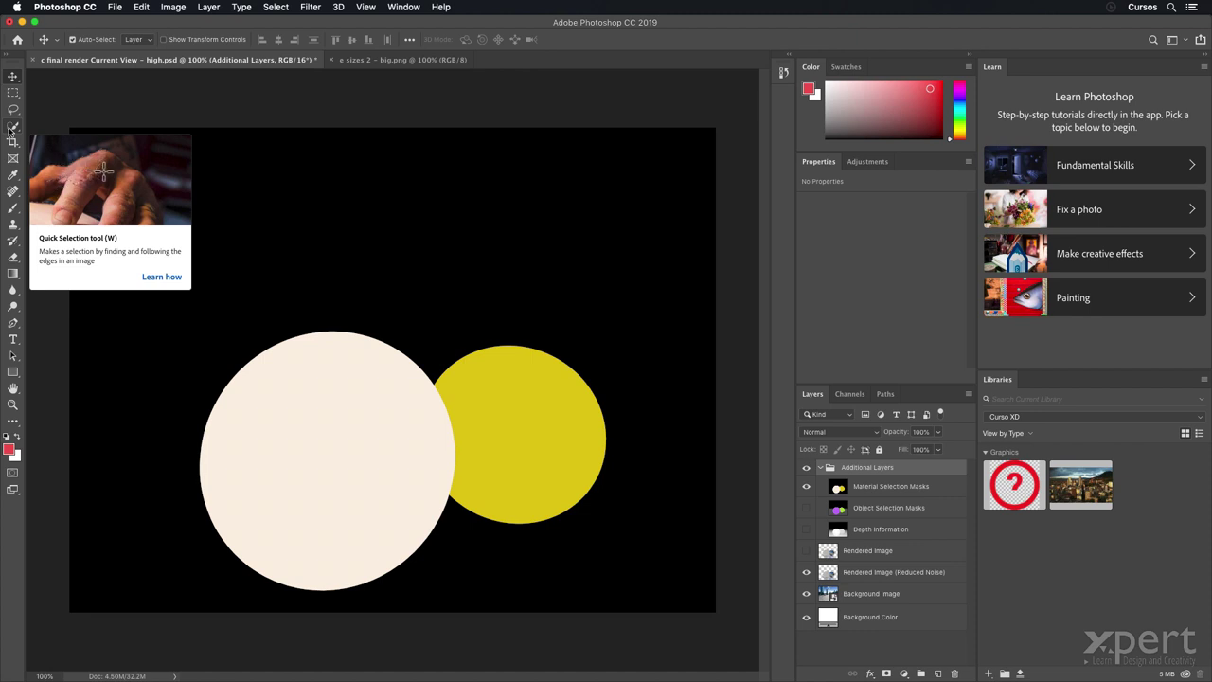
left_click(12, 127)
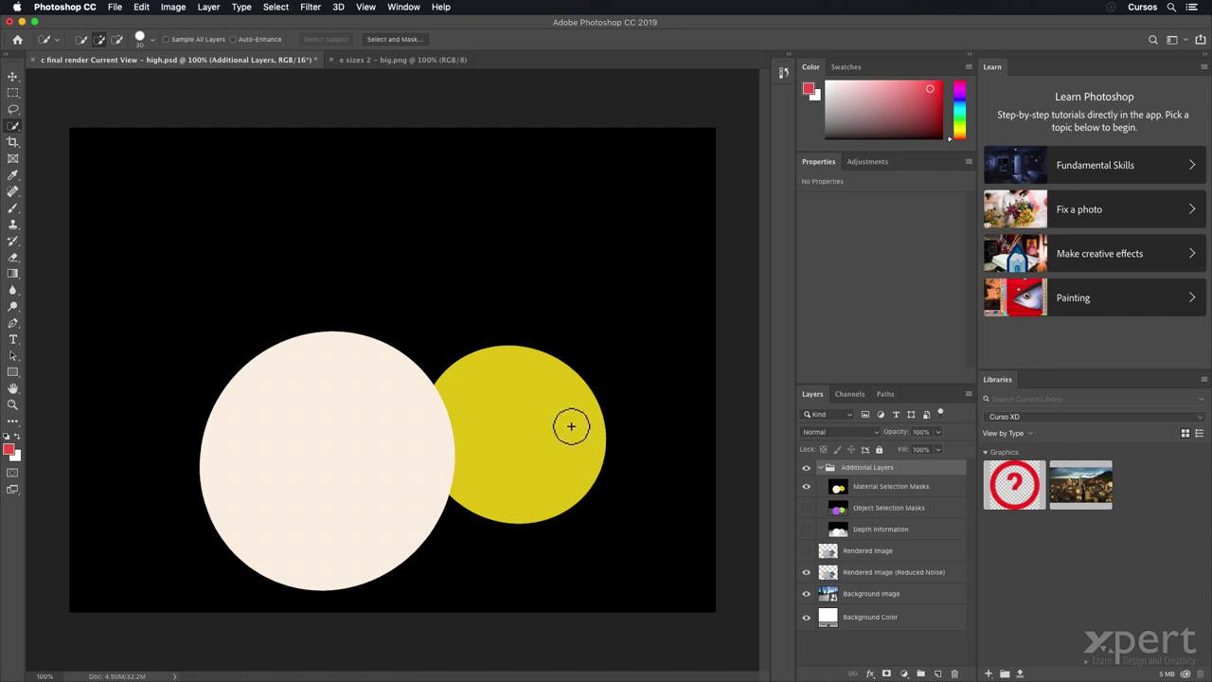
left_click(895, 489)
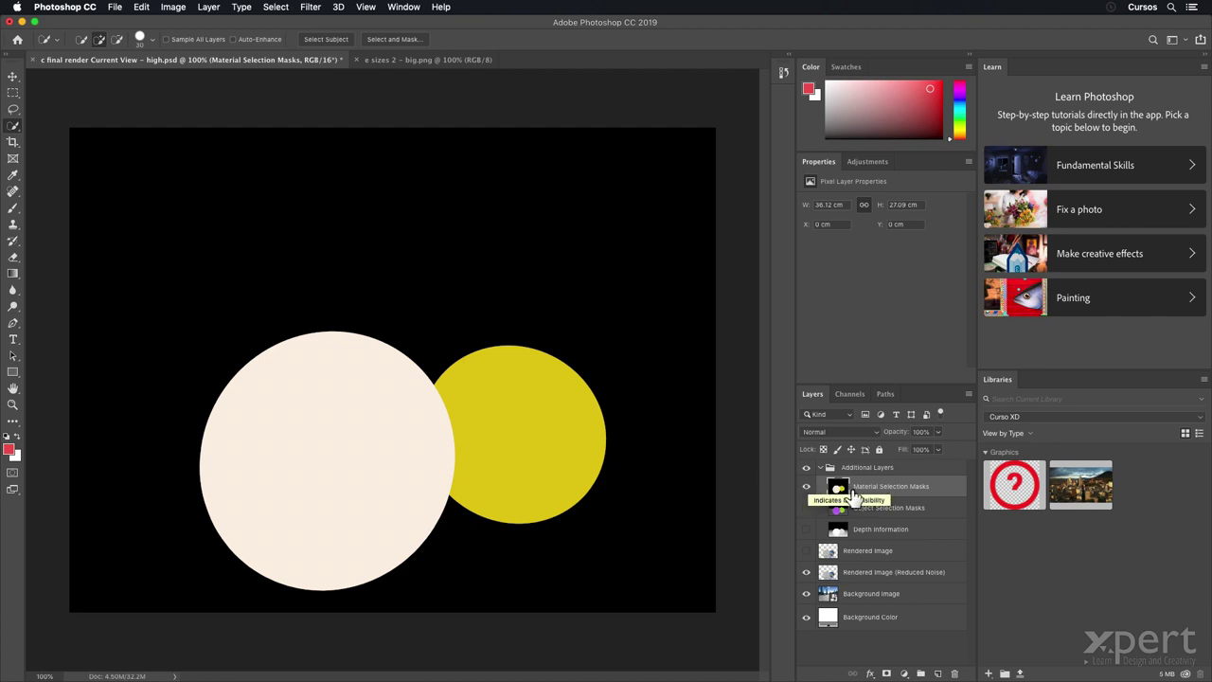
left_click(516, 431)
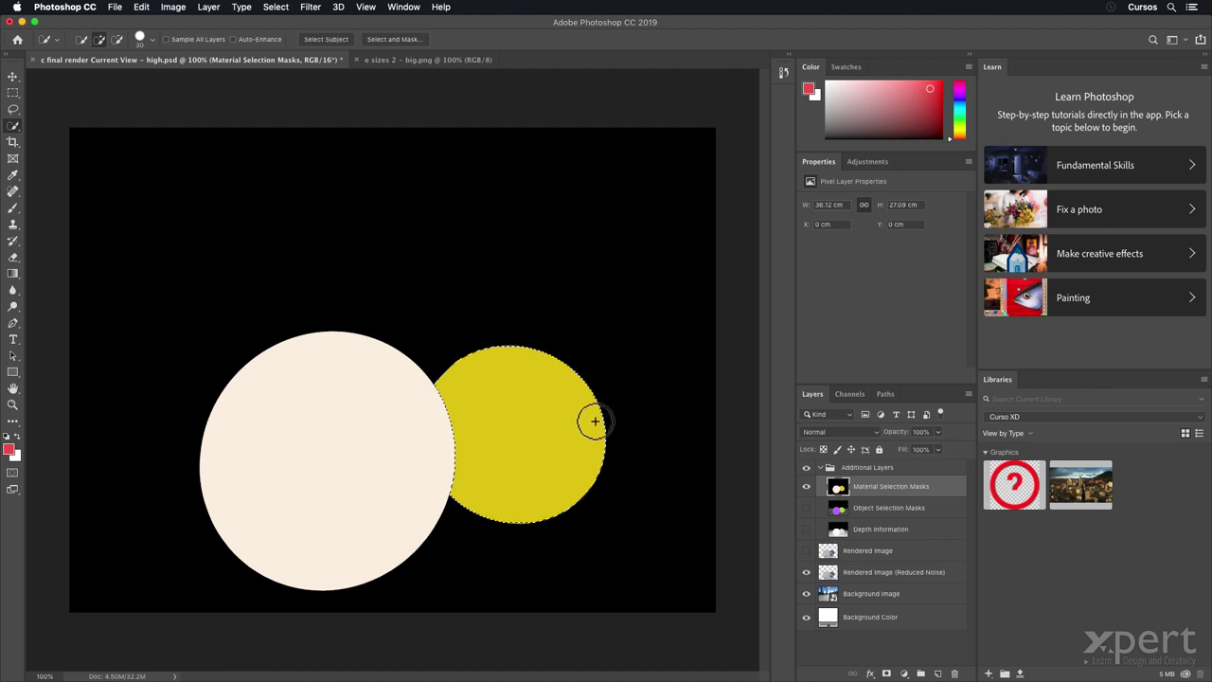
Step: Hide the mask layer and add a Brightness/Contrast adjustment for the selected sphere above the Rendered Image (Reduced Noise) layer
left_click(808, 487)
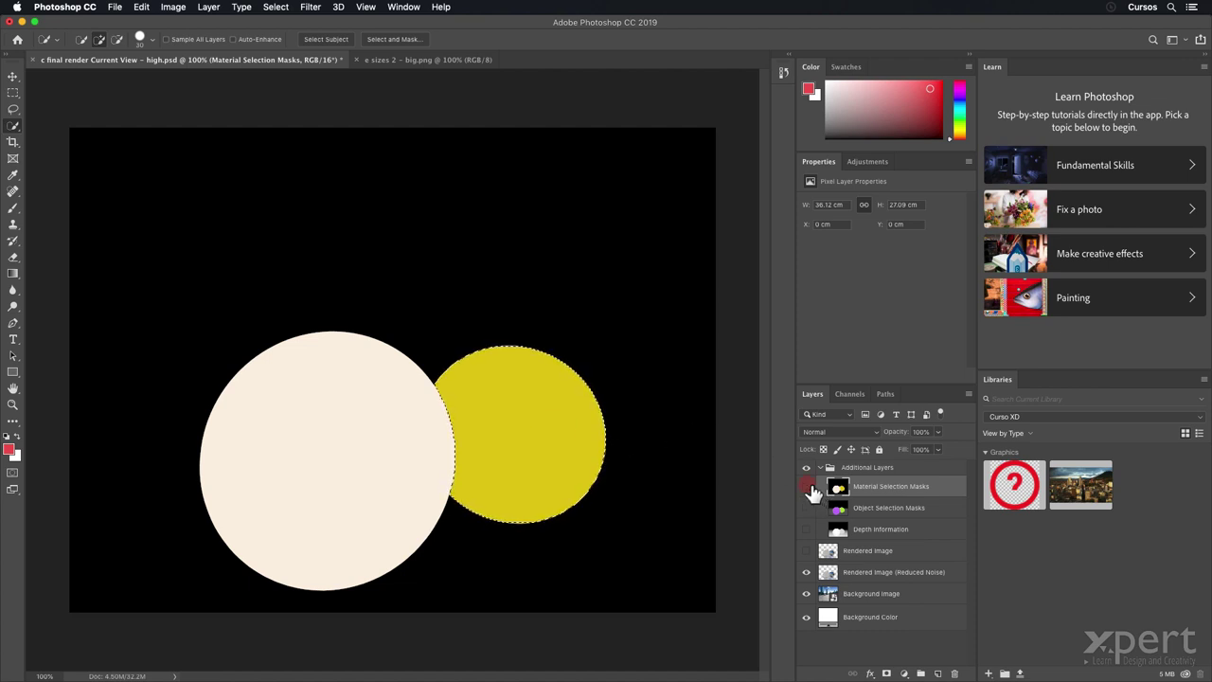
left_click(856, 577)
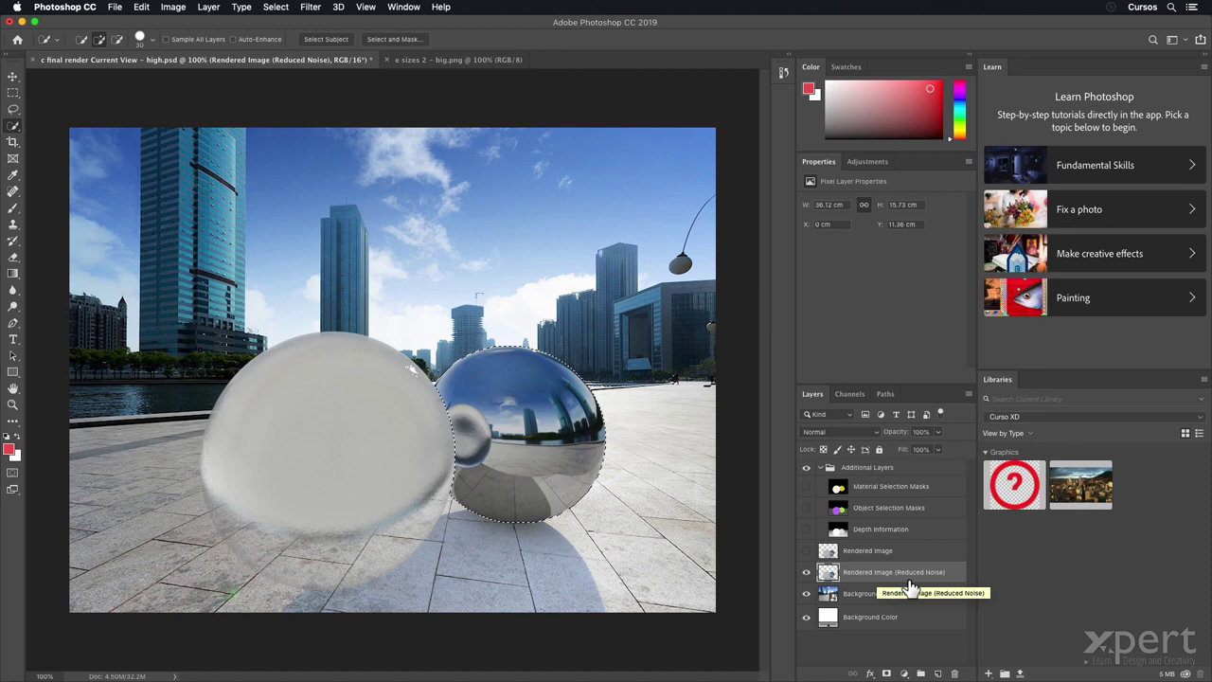
left_click(904, 673)
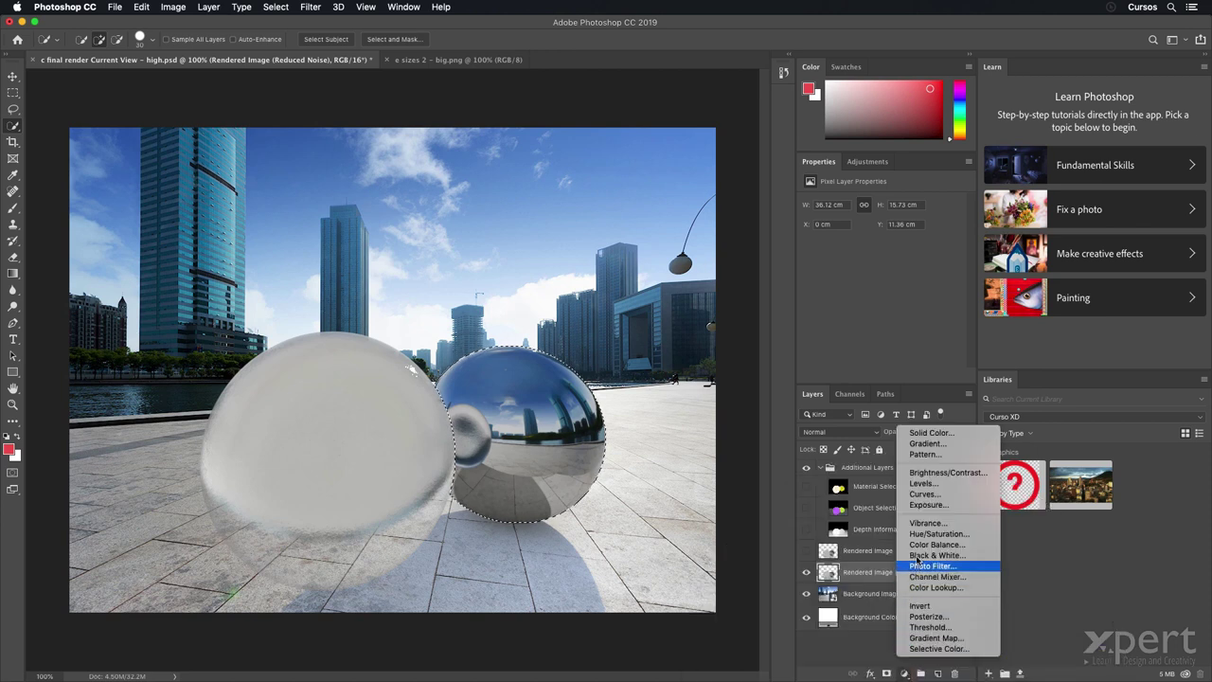
left_click(950, 479)
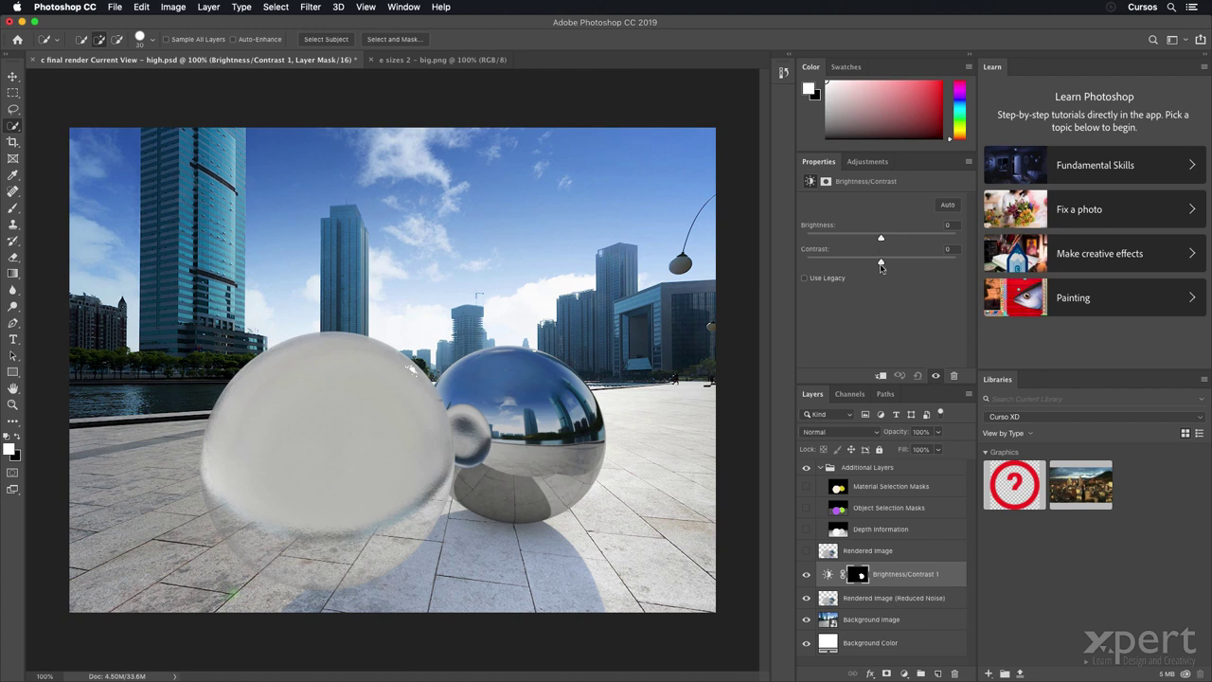
Step: Set the sphere adjustment's contrast to 20 and compare the image with the adjustment off and on
left_click_drag(881, 265, 895, 266)
left_click(936, 377)
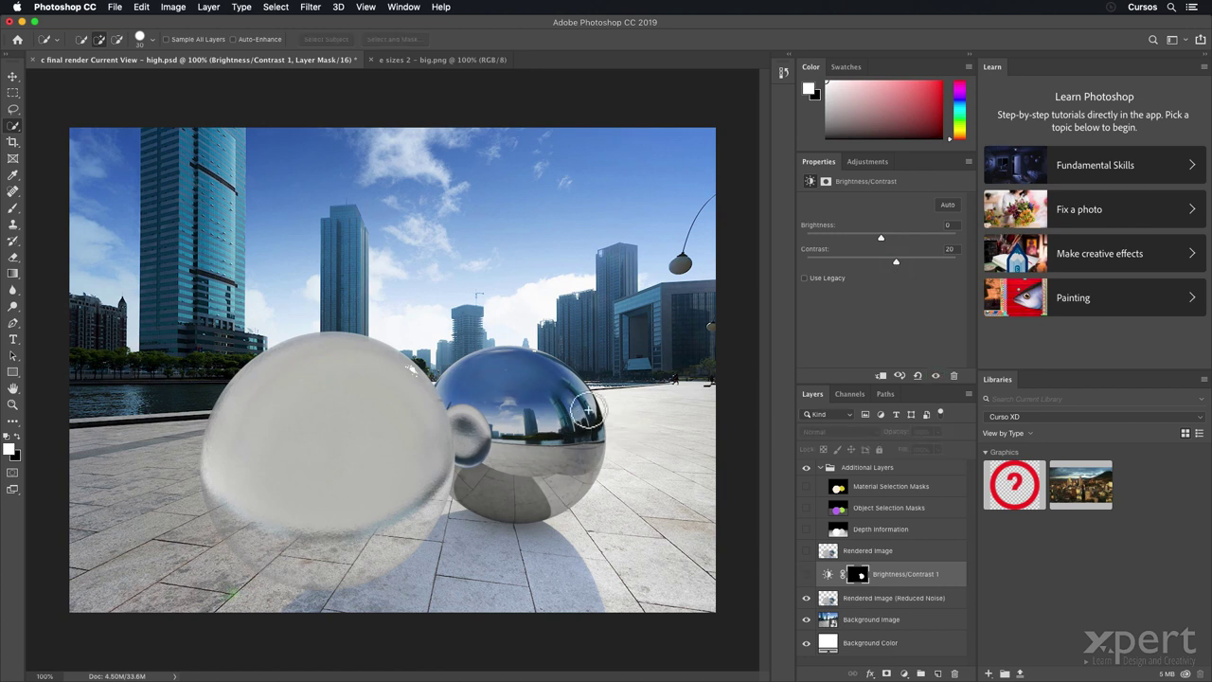
left_click(936, 377)
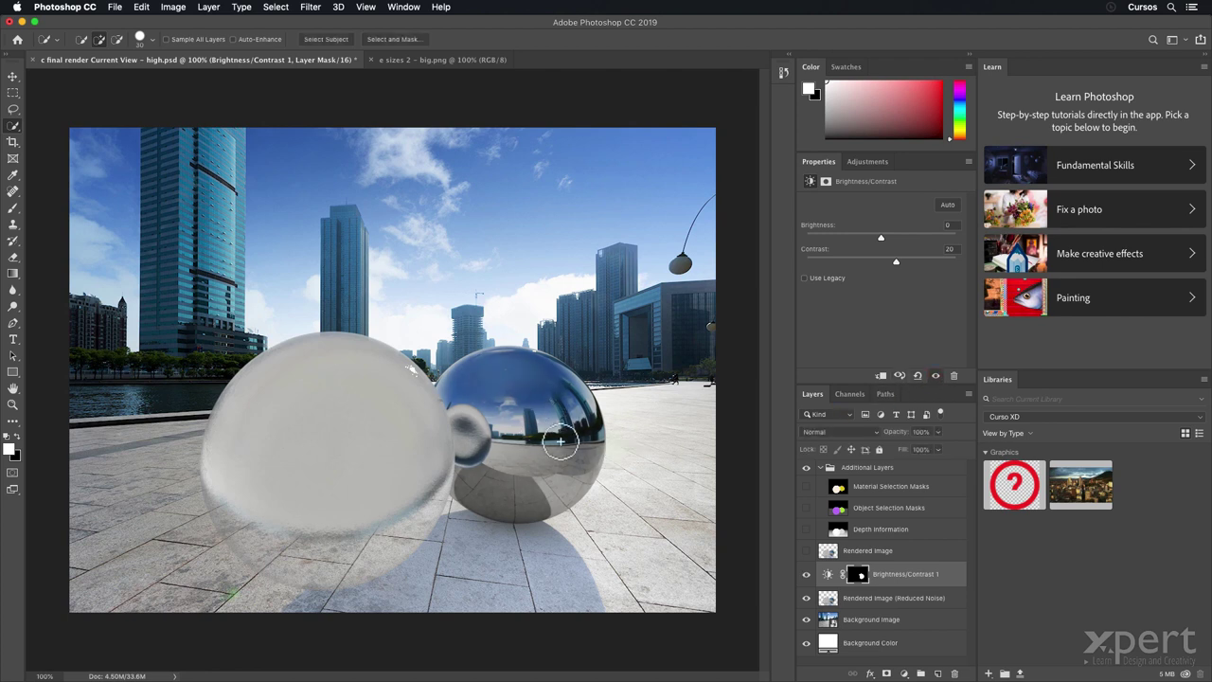
Step: Set the sphere adjustment's contrast to 30, then toggle the adjustment layer to compare before and after, leaving it visible
left_click_drag(898, 266, 907, 266)
left_click(805, 574)
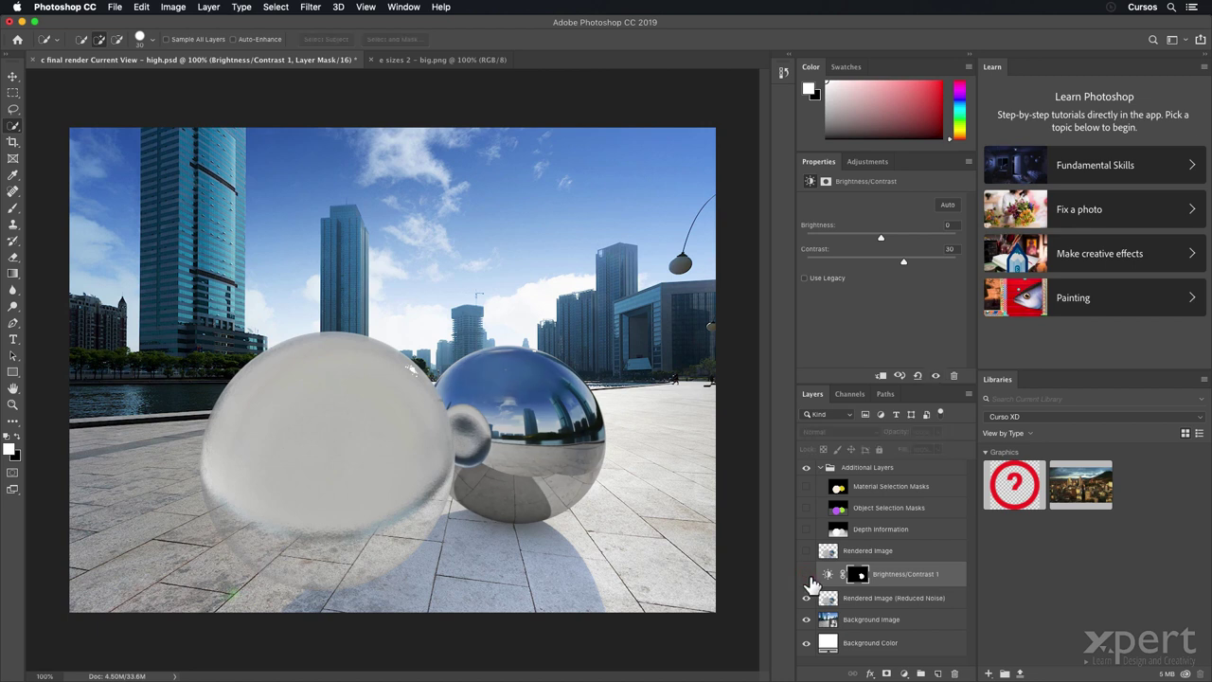
left_click(806, 575)
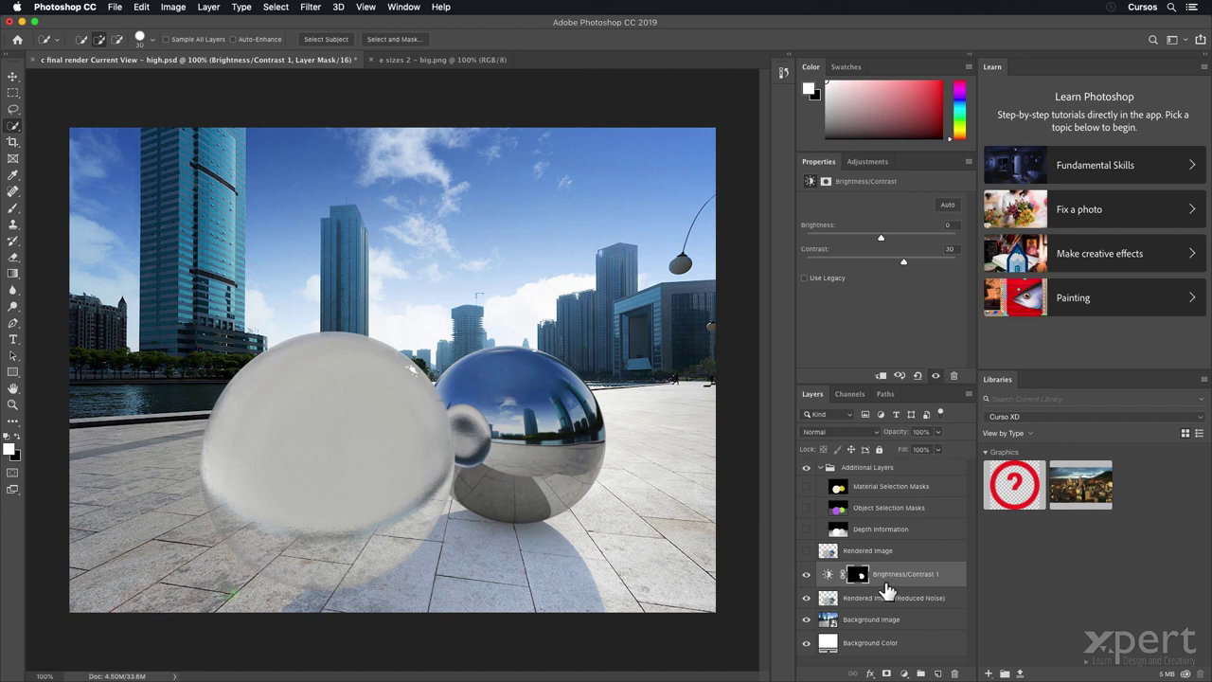
Step: Delete the Brightness/Contrast 1 layer's mask and toggle the adjustment off and on to compare its effect on the whole image
left_click_drag(860, 579, 954, 673)
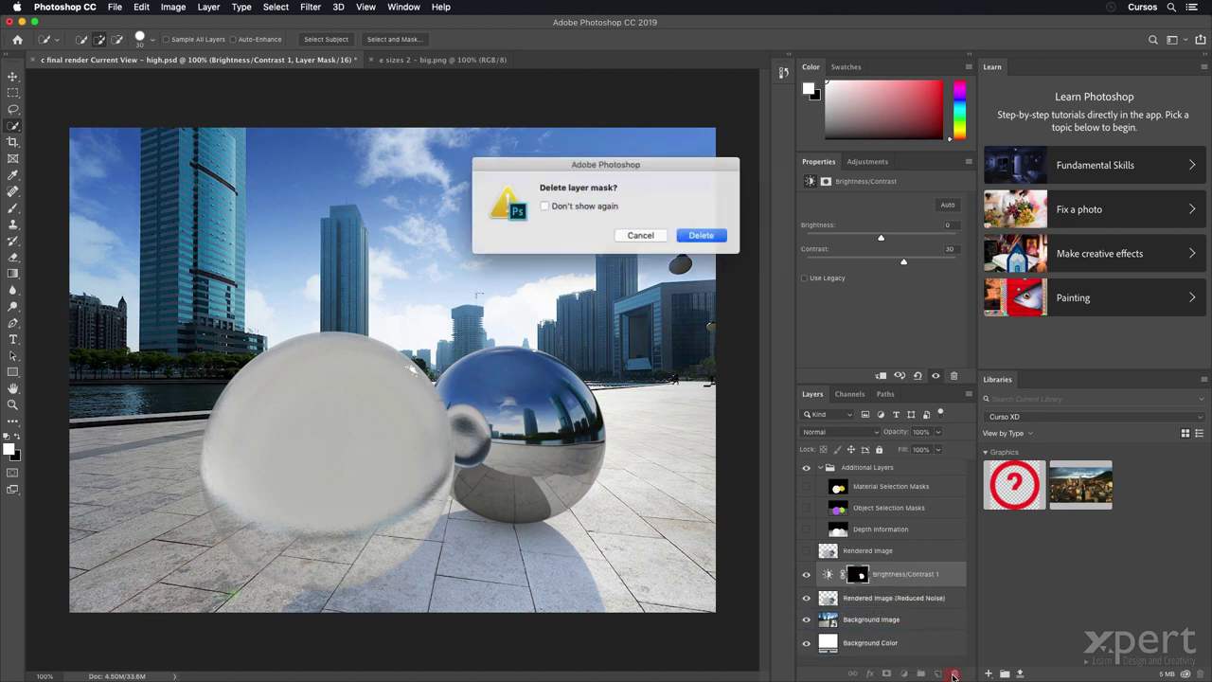
left_click(701, 234)
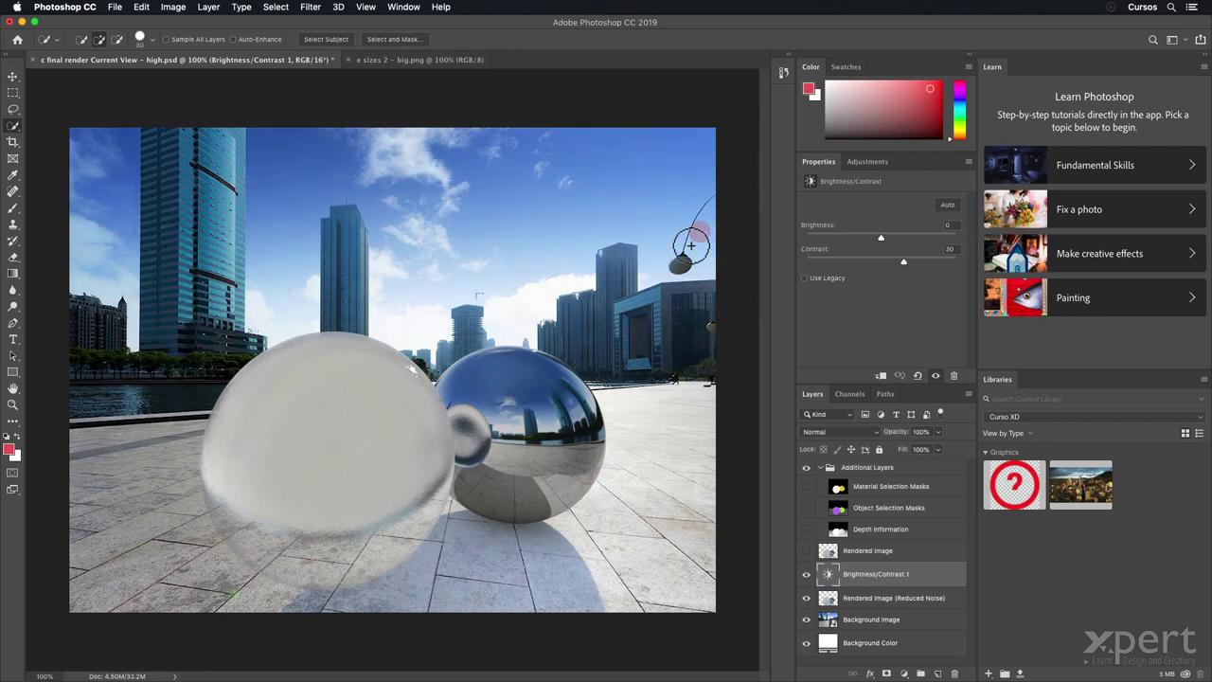
left_click(807, 575)
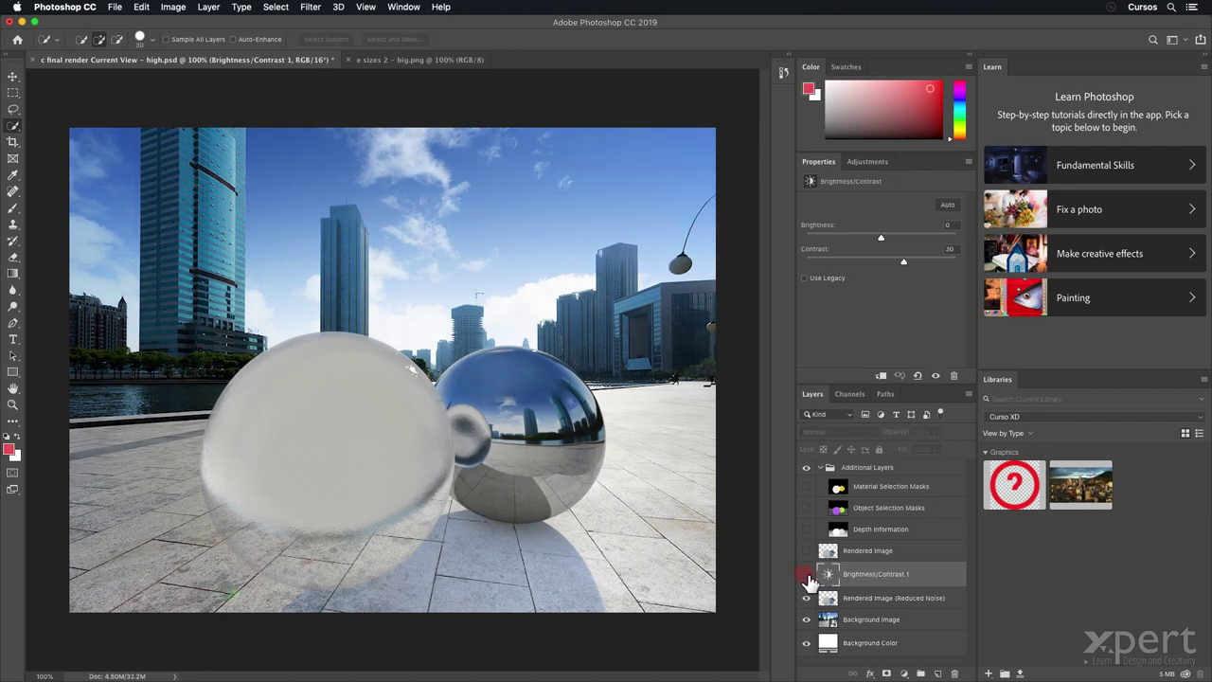
left_click(807, 575)
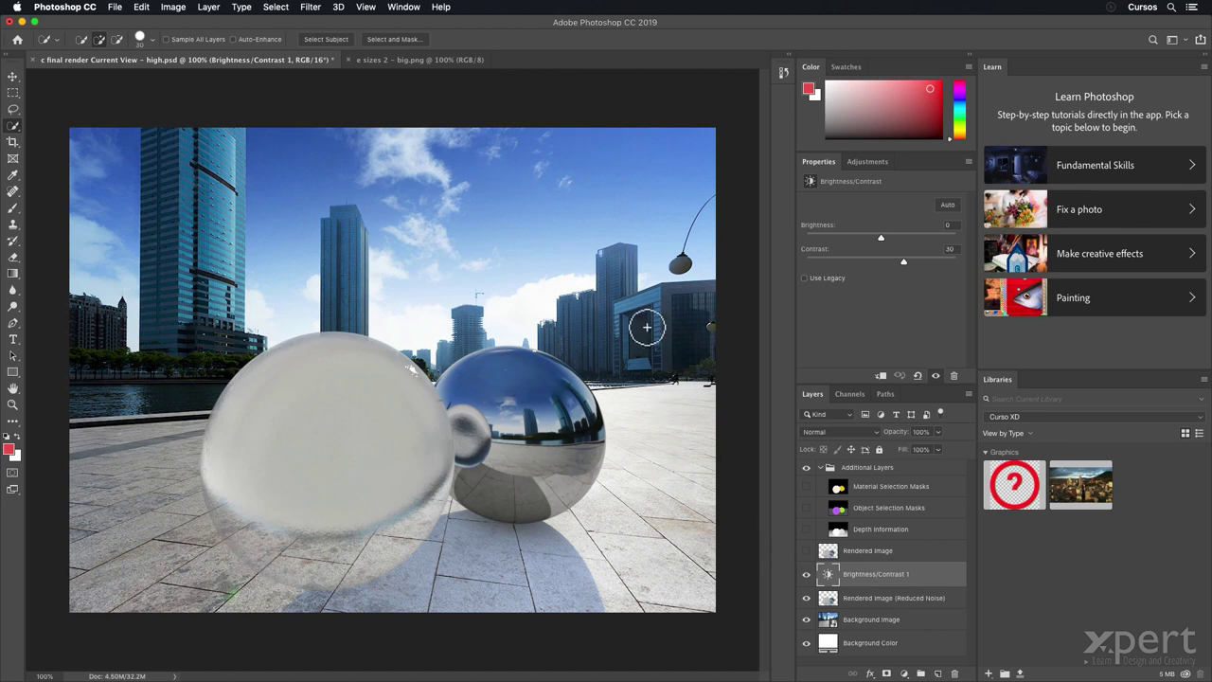
Step: View the tea box render in e sizes 2 - big.png, and return to the layered c final render document
left_click(428, 62)
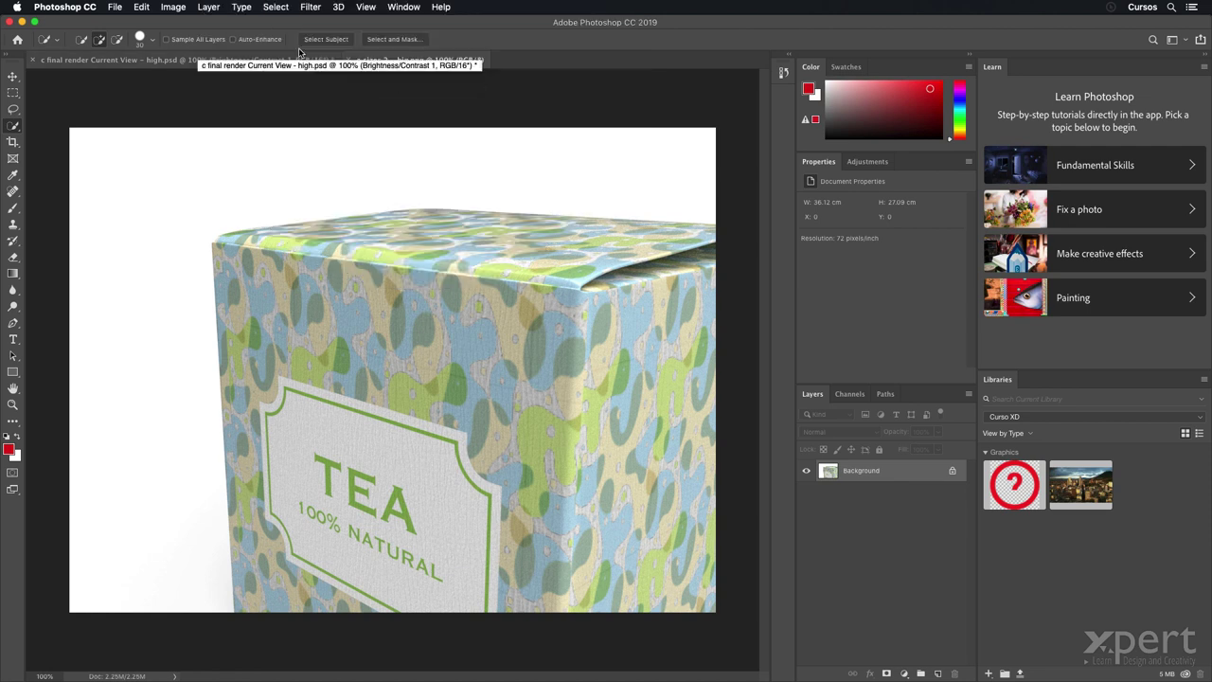
left_click(274, 60)
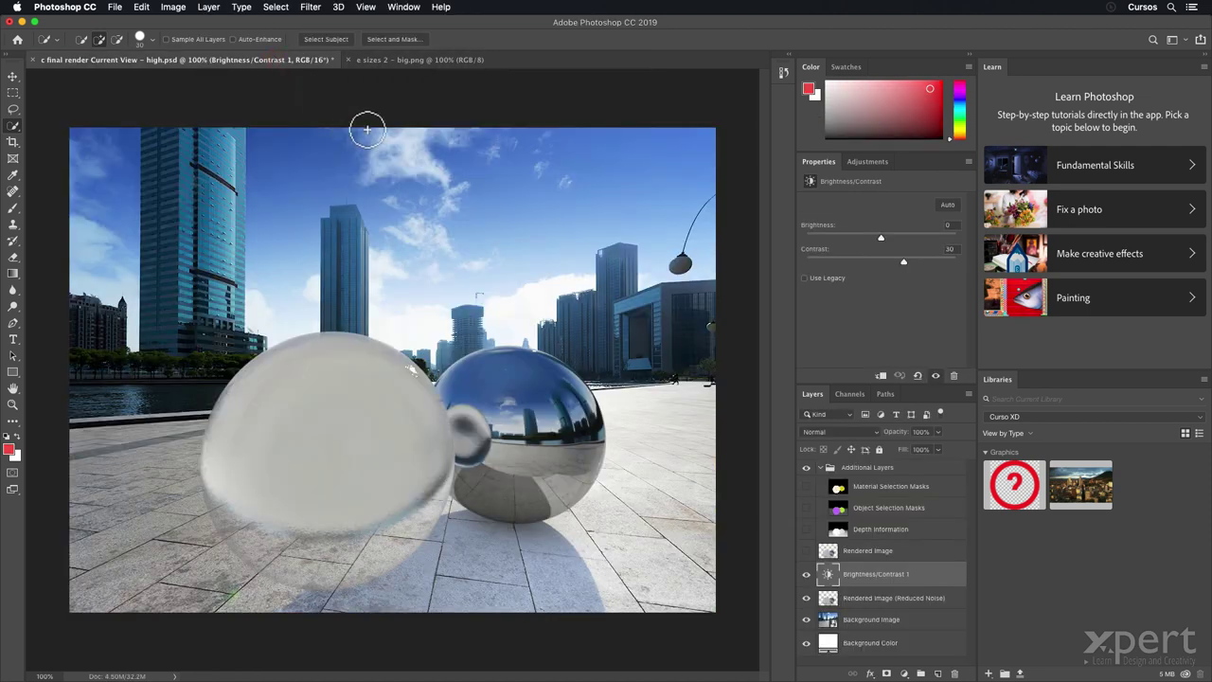